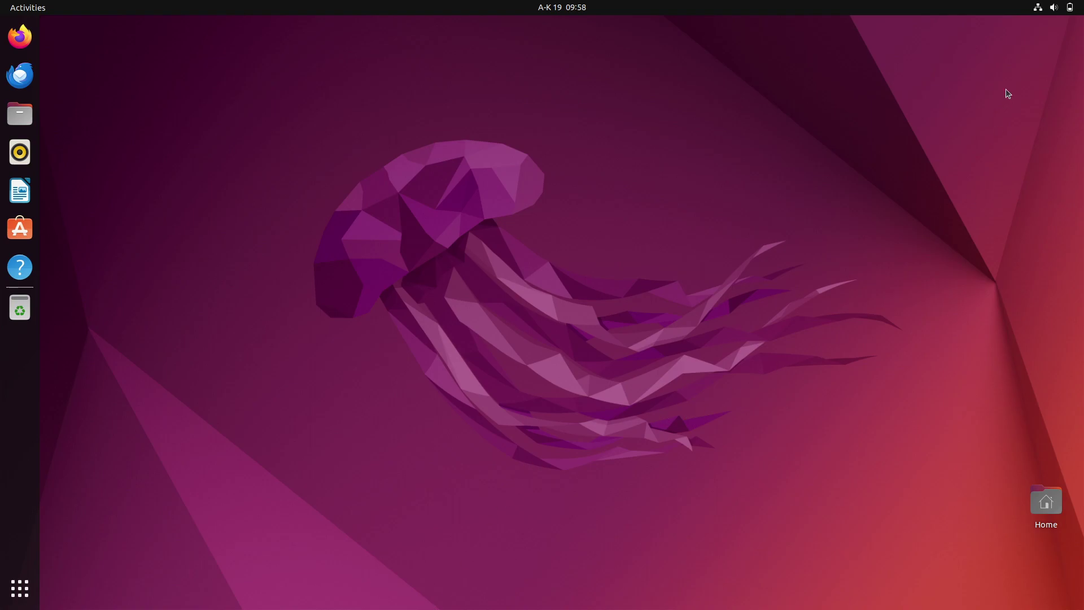
pyautogui.click(1070, 8)
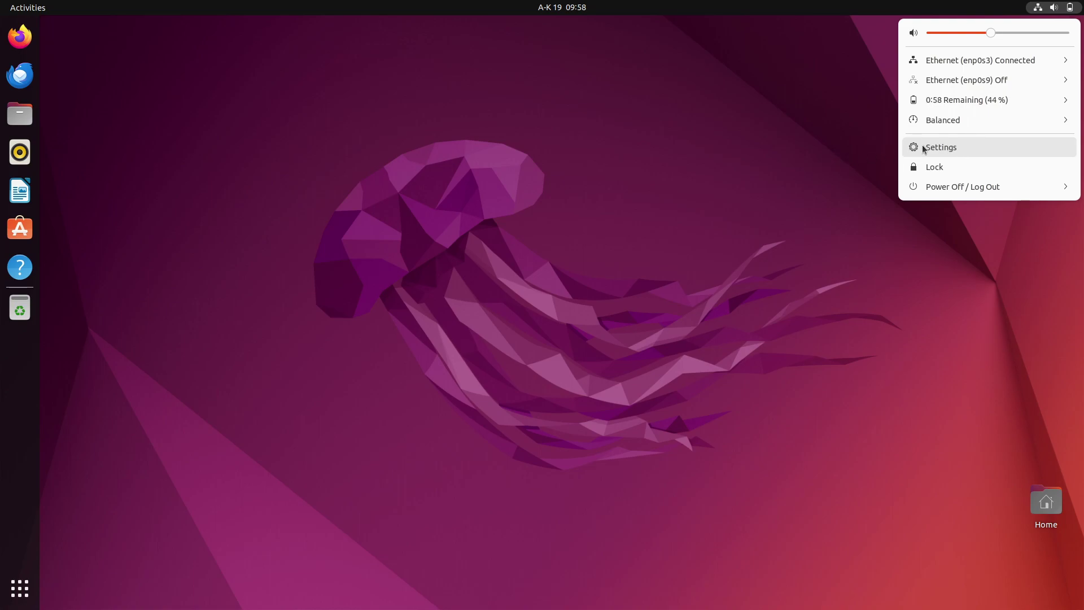
pyautogui.click(751, 210)
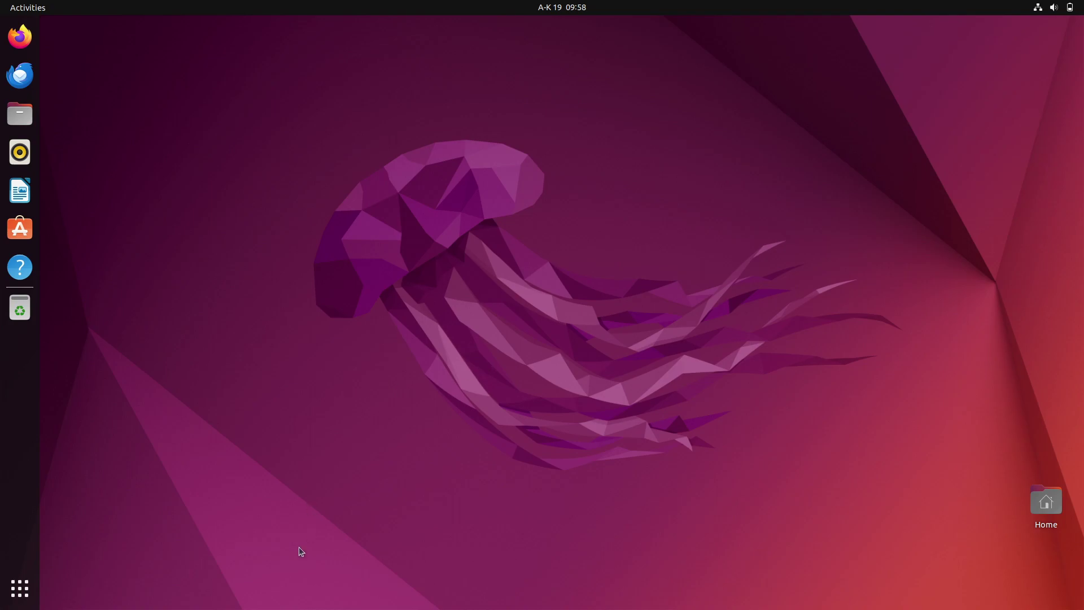
pyautogui.click(22, 598)
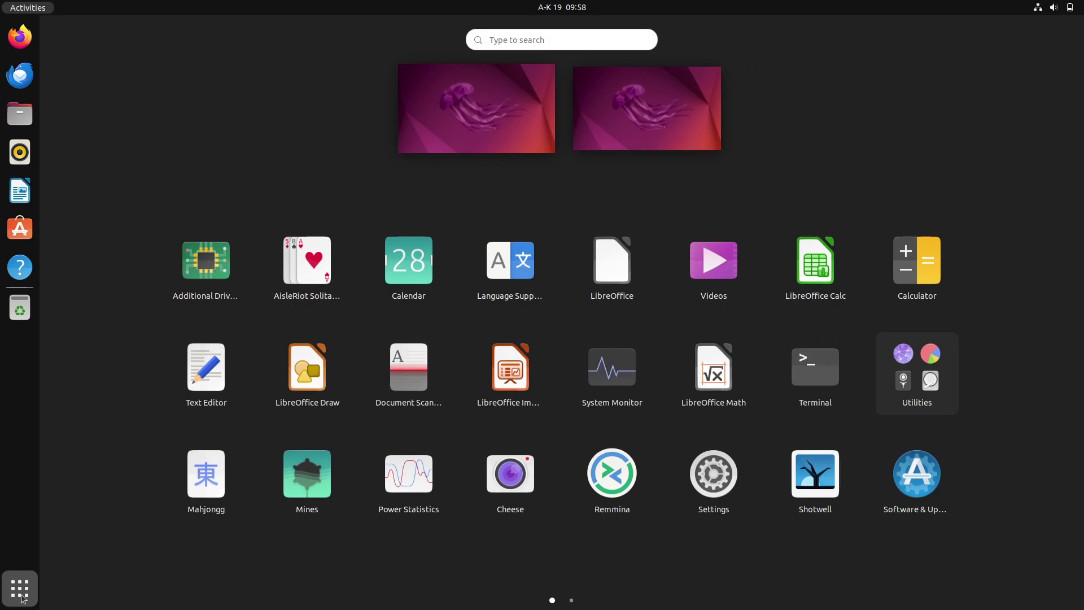
pyautogui.write('sl')
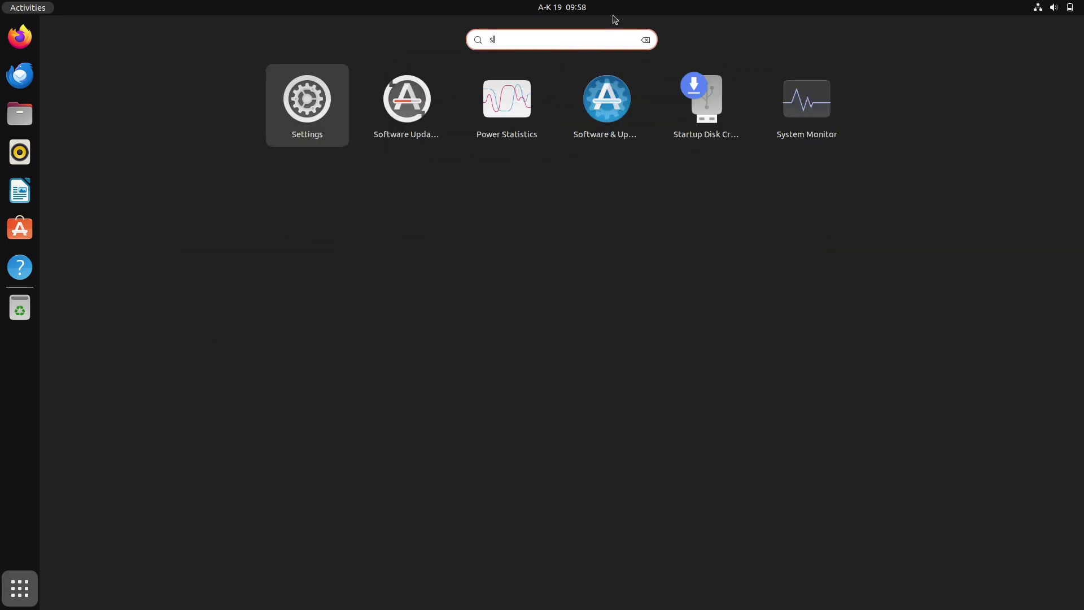
pyautogui.write('ett')
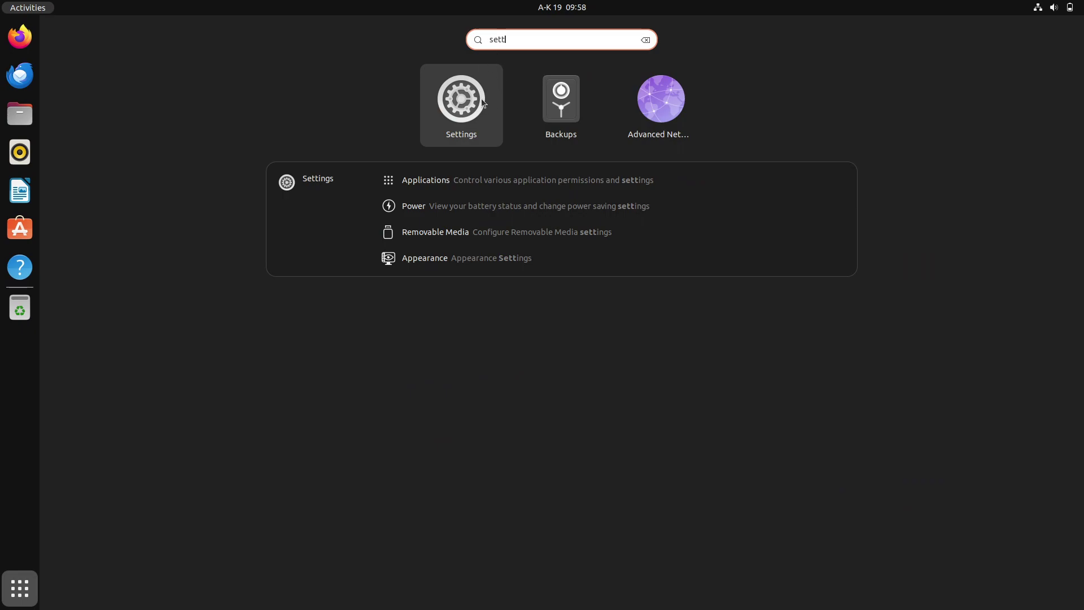
pyautogui.press('Escape')
pyautogui.press('Escape')
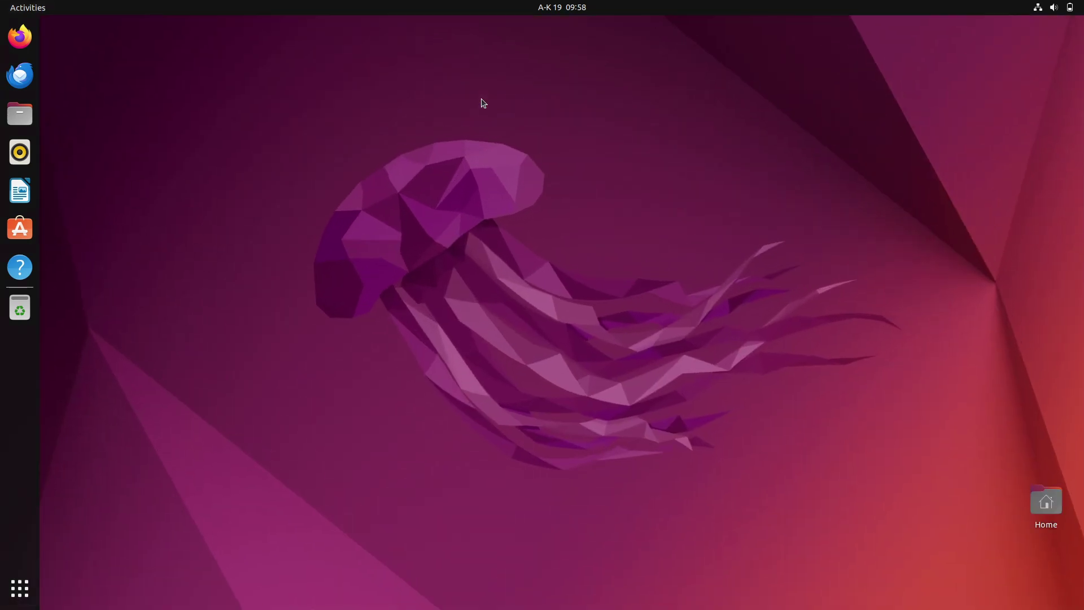
# Step: Open the system Settings, move the window away from the screen corner, and show the Users page
pyautogui.click(1067, 6)
pyautogui.click(982, 147)
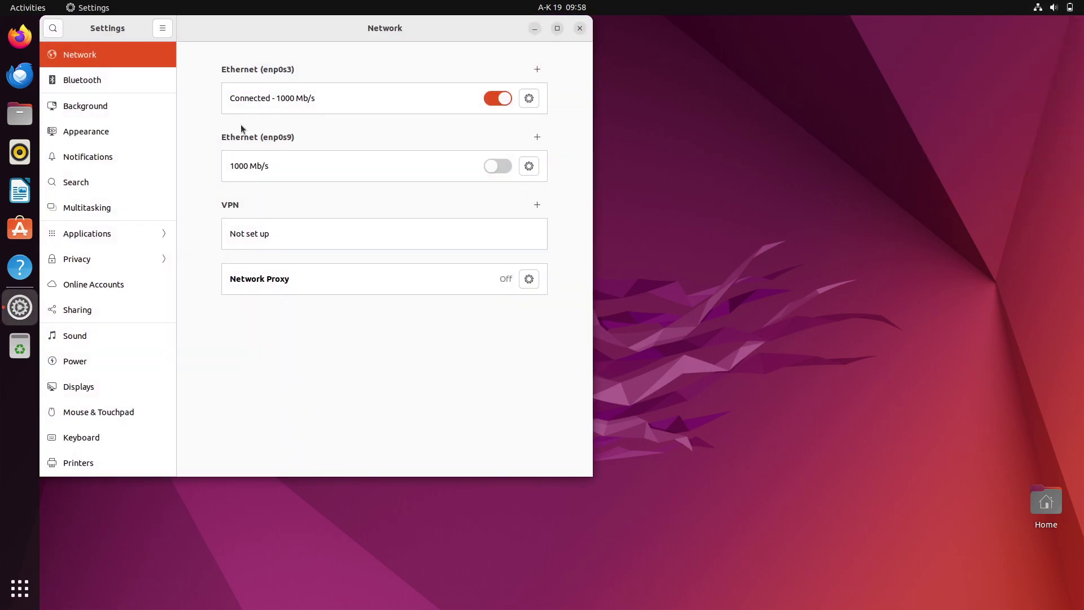
pyautogui.moveTo(244, 34); pyautogui.dragTo(461, 51)
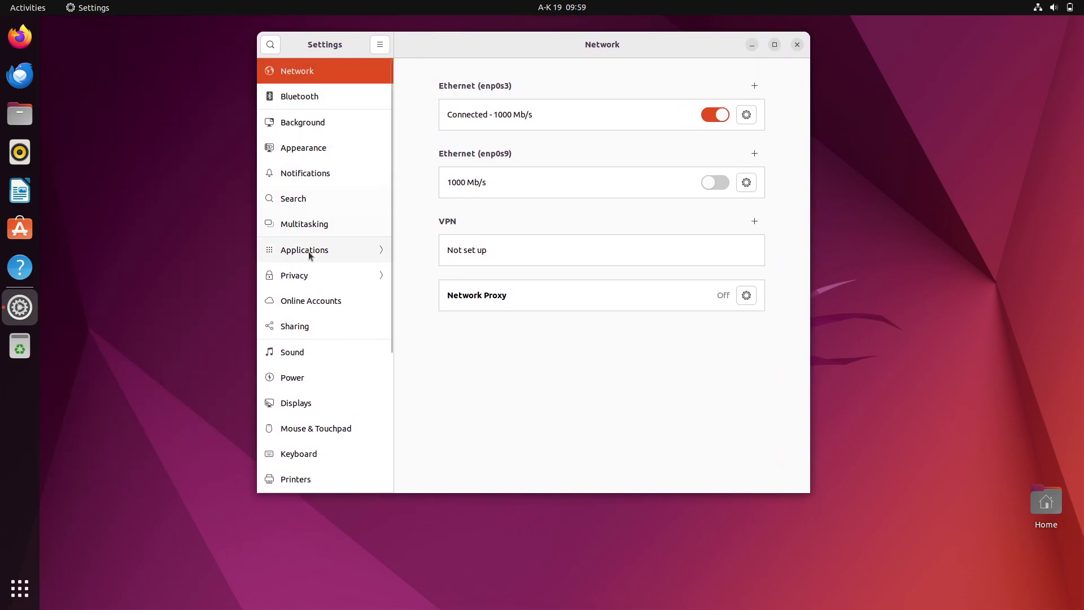
pyautogui.scroll(-5, 311, 251)
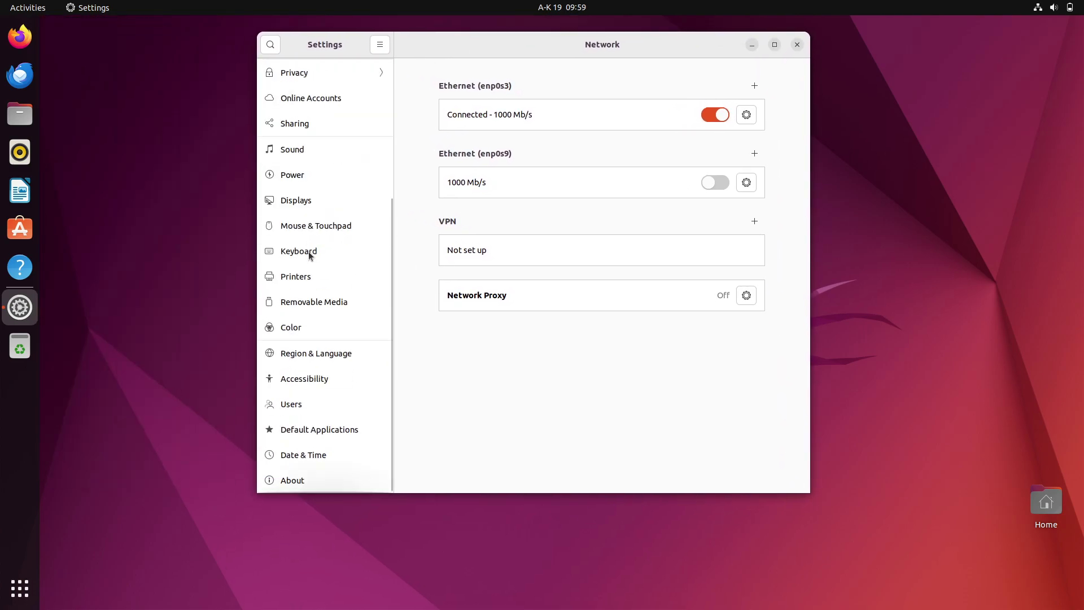
pyautogui.click(296, 404)
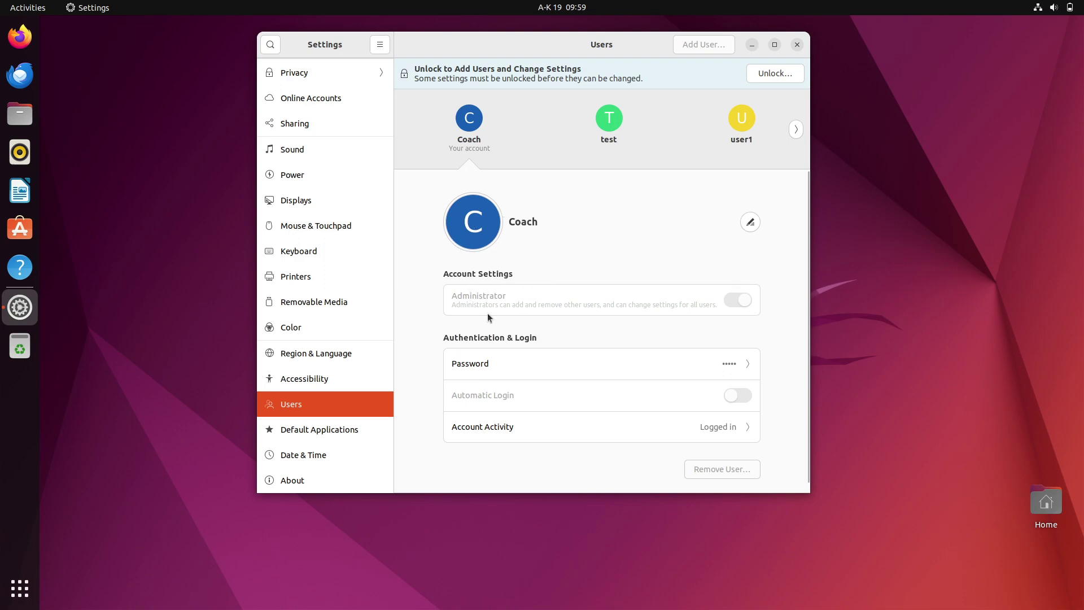
# Step: Unlock user management by authenticating with the administrator account's password
pyautogui.moveTo(553, 284)
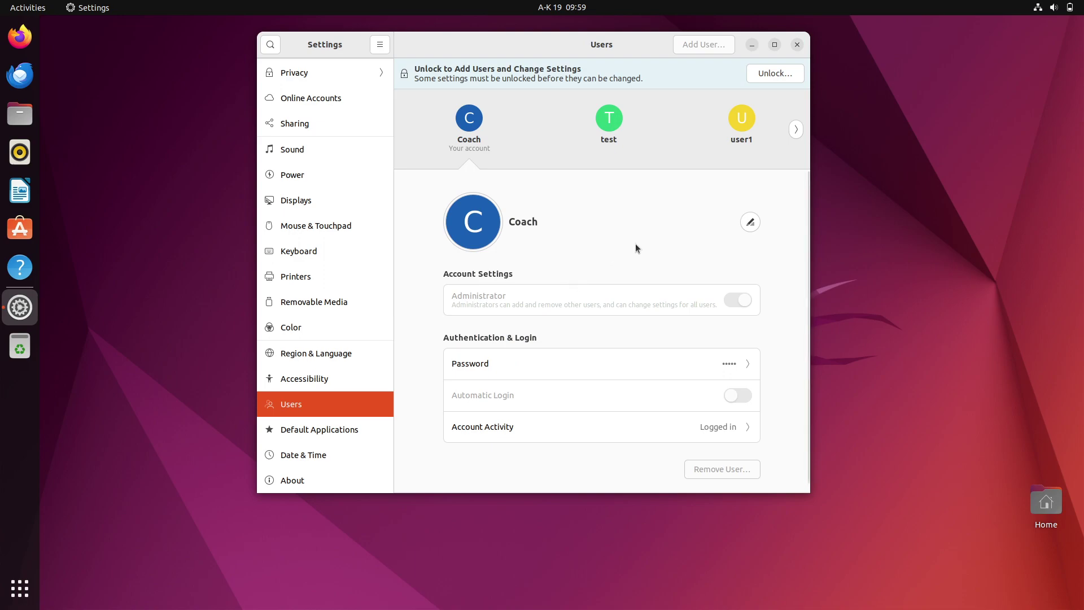
pyautogui.click(772, 76)
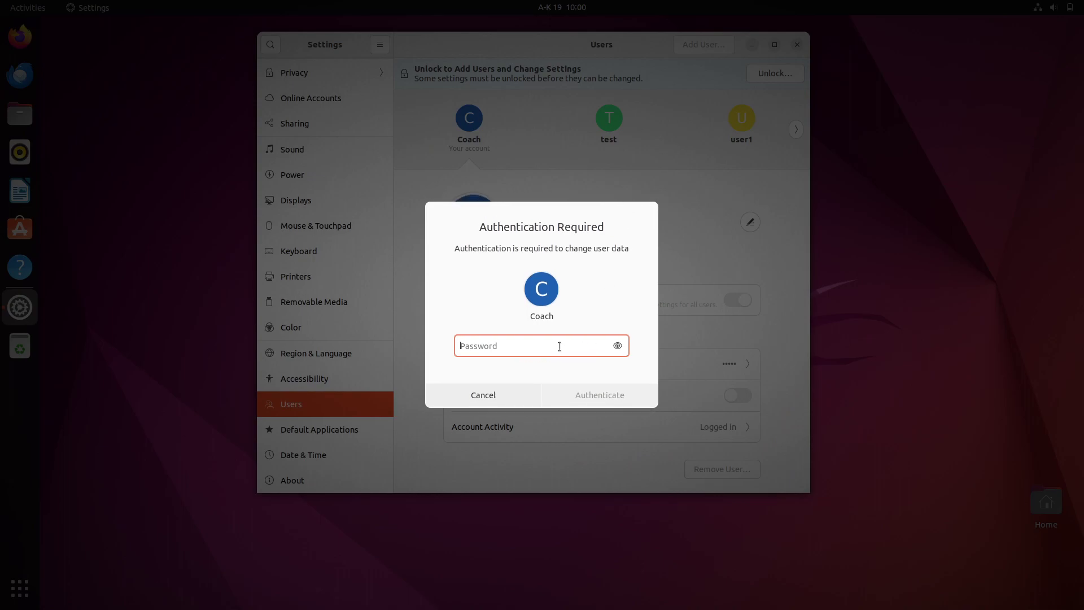
pyautogui.write('••••••••••••')
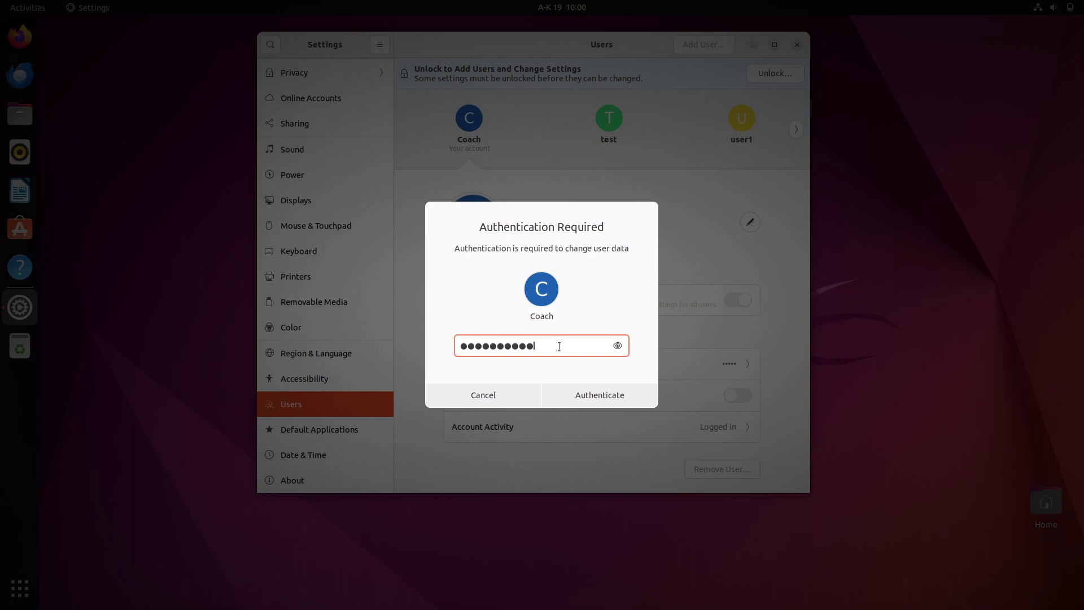
pyautogui.press('Return')
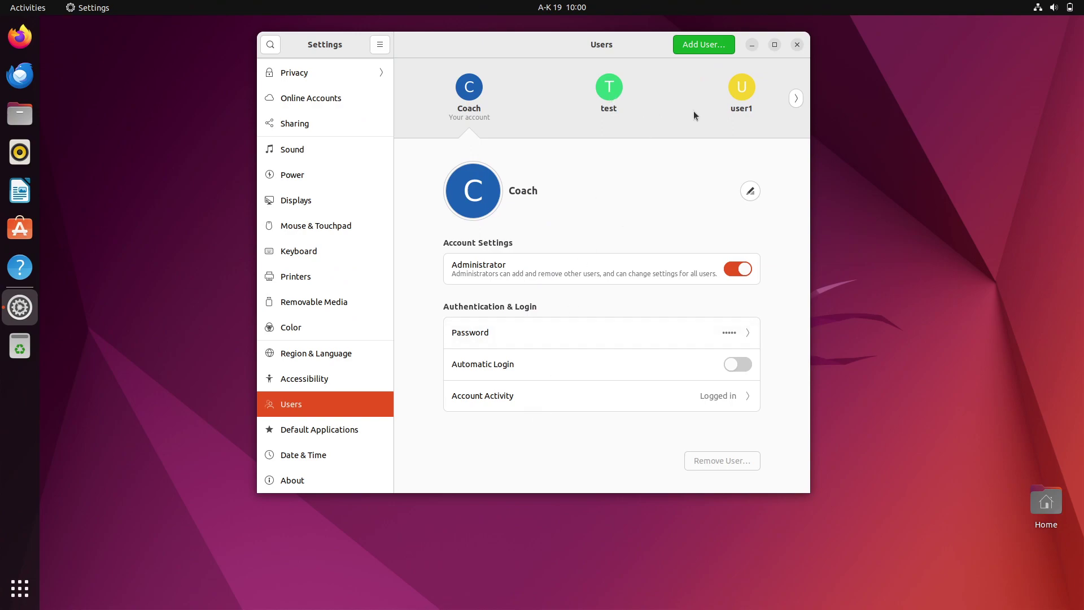
# Step: Look through the full list of user accounts, including user2, and return to the first accounts
pyautogui.click(795, 99)
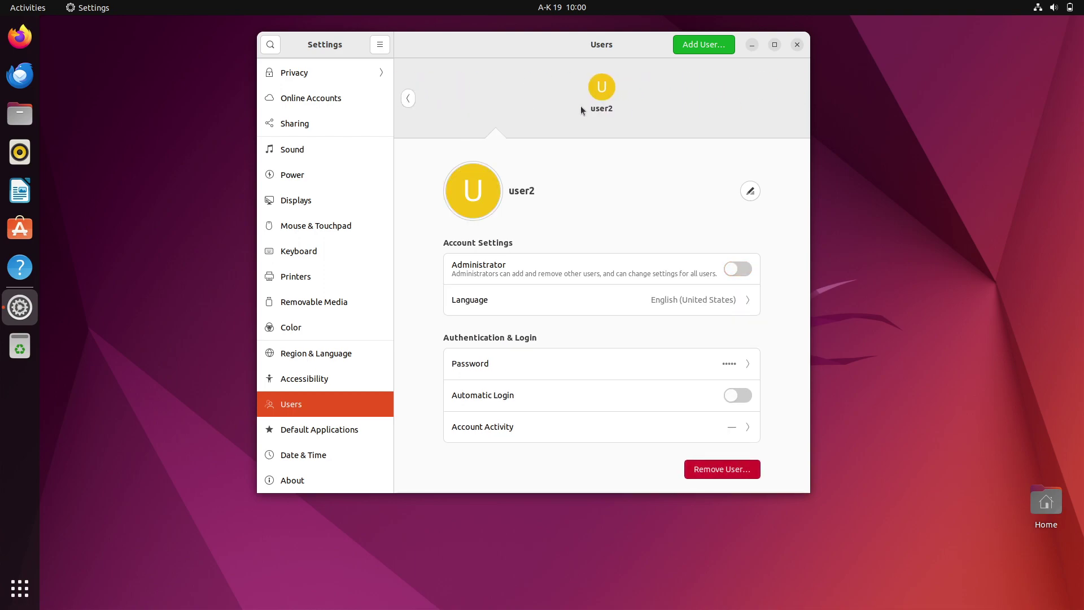
pyautogui.click(410, 99)
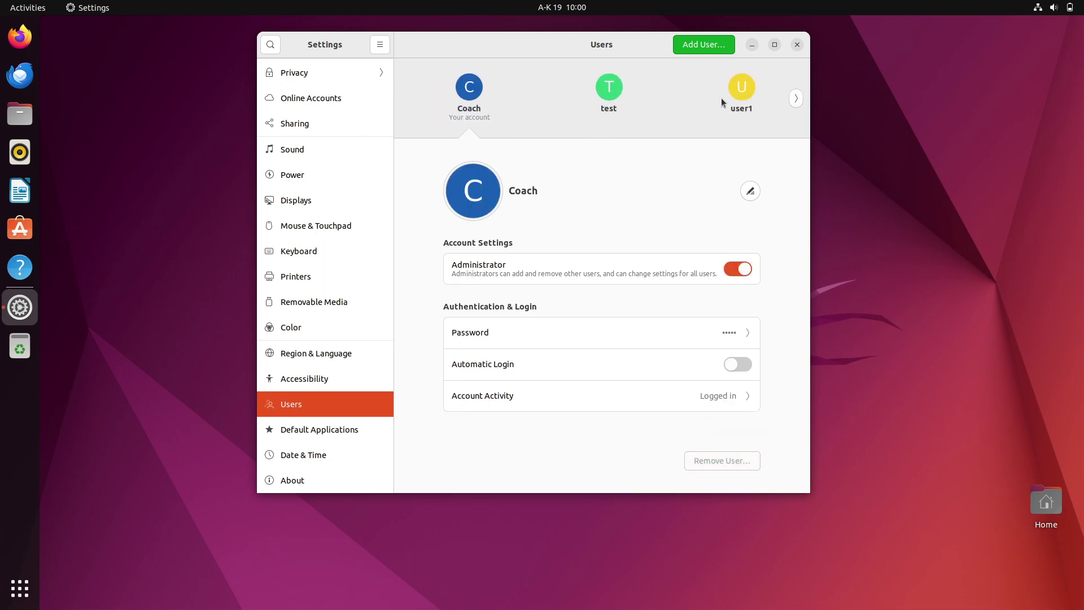
pyautogui.click(796, 99)
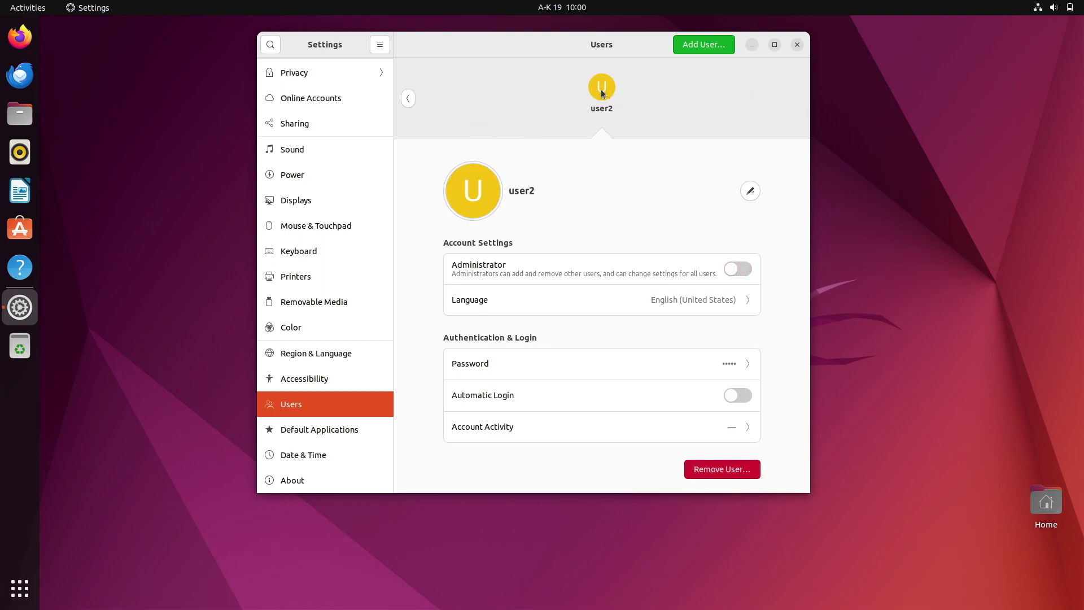
pyautogui.click(410, 104)
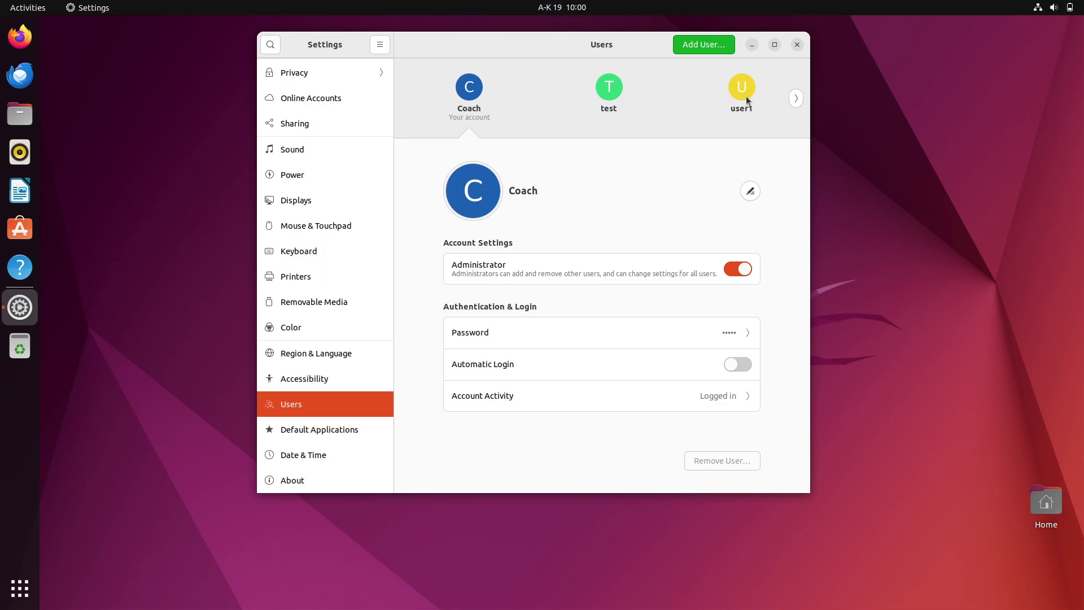
# Step: Open the Files app and browse to the home folder at the root of the computer's file system
pyautogui.rightClick(22, 113)
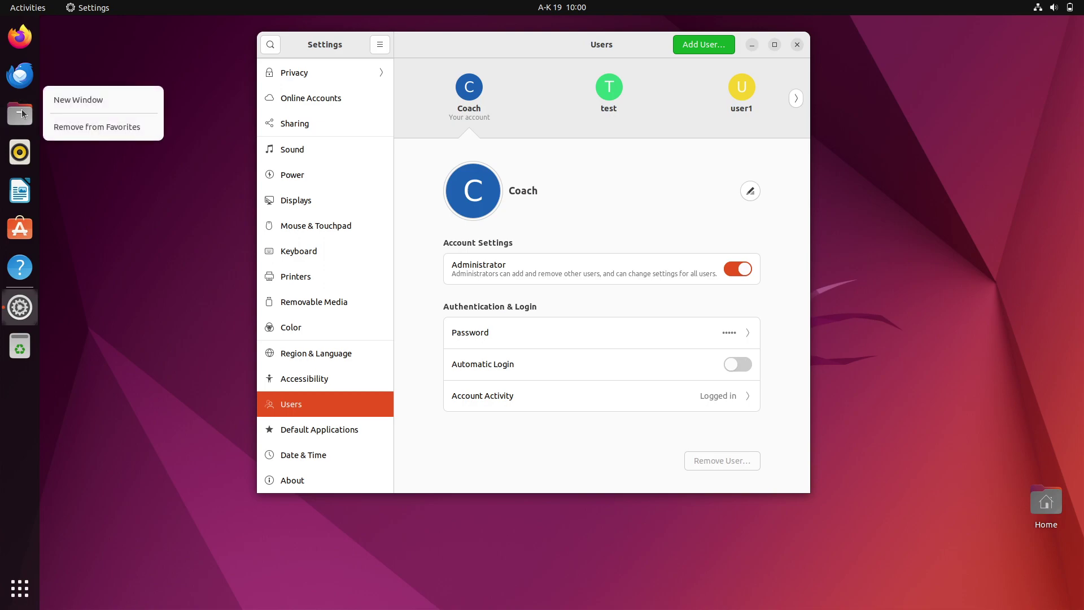
pyautogui.click(23, 114)
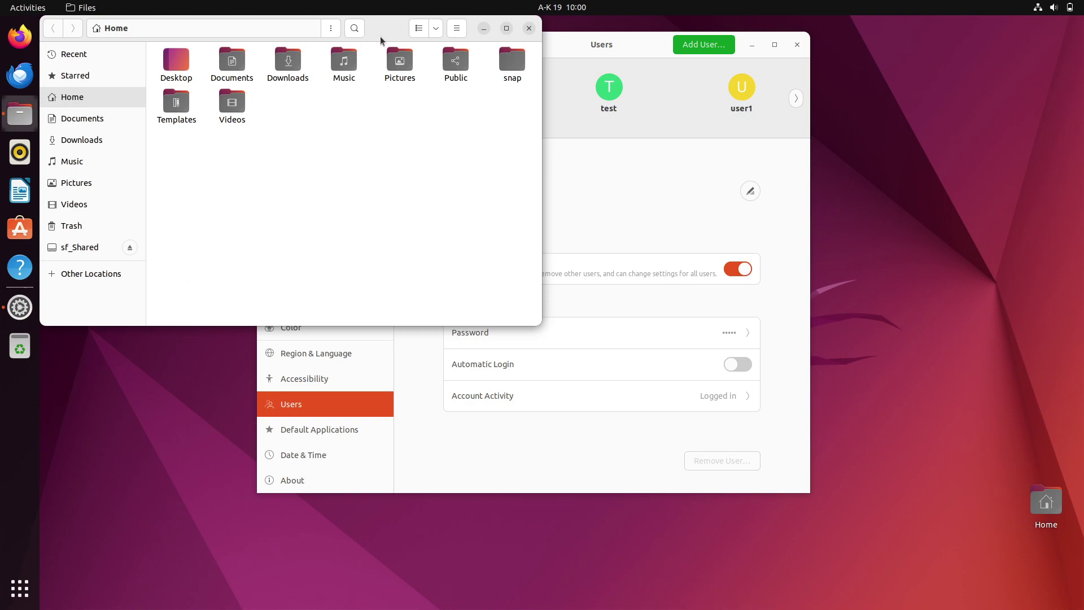
pyautogui.click(79, 274)
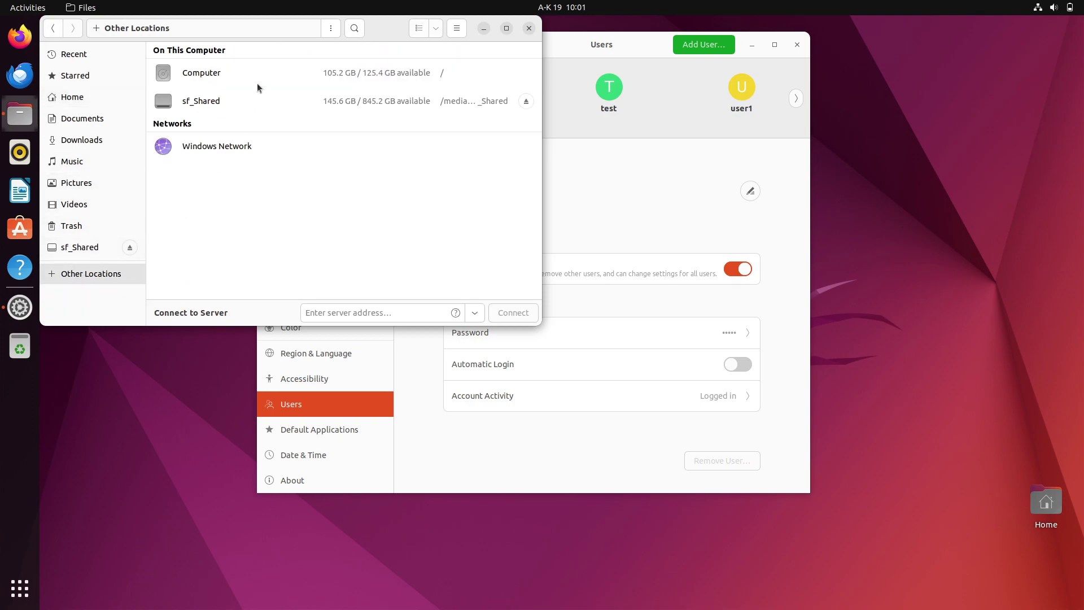
pyautogui.click(200, 76)
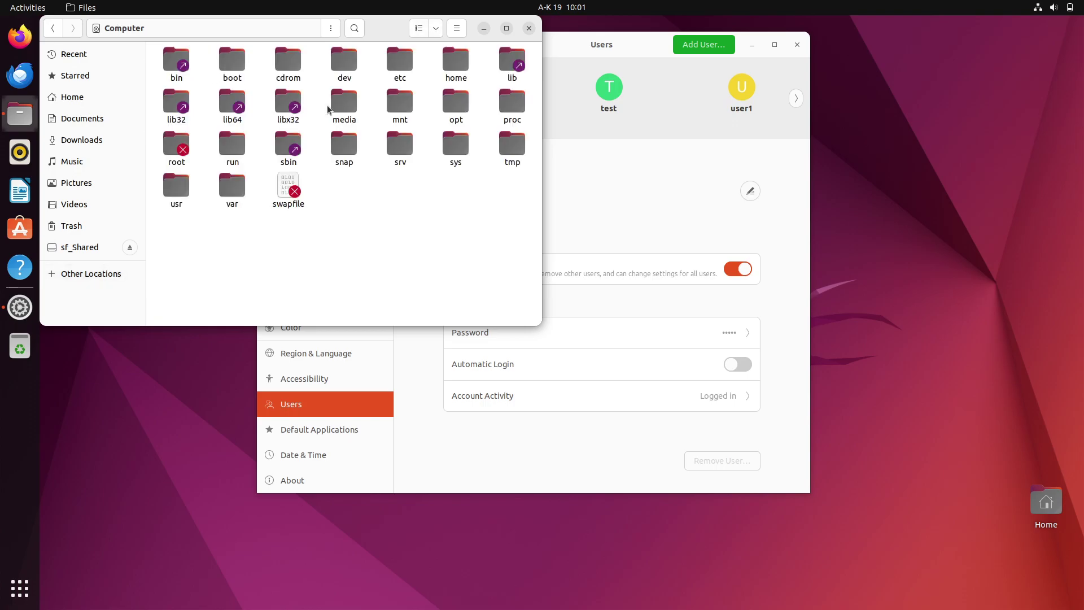
pyautogui.click(460, 65)
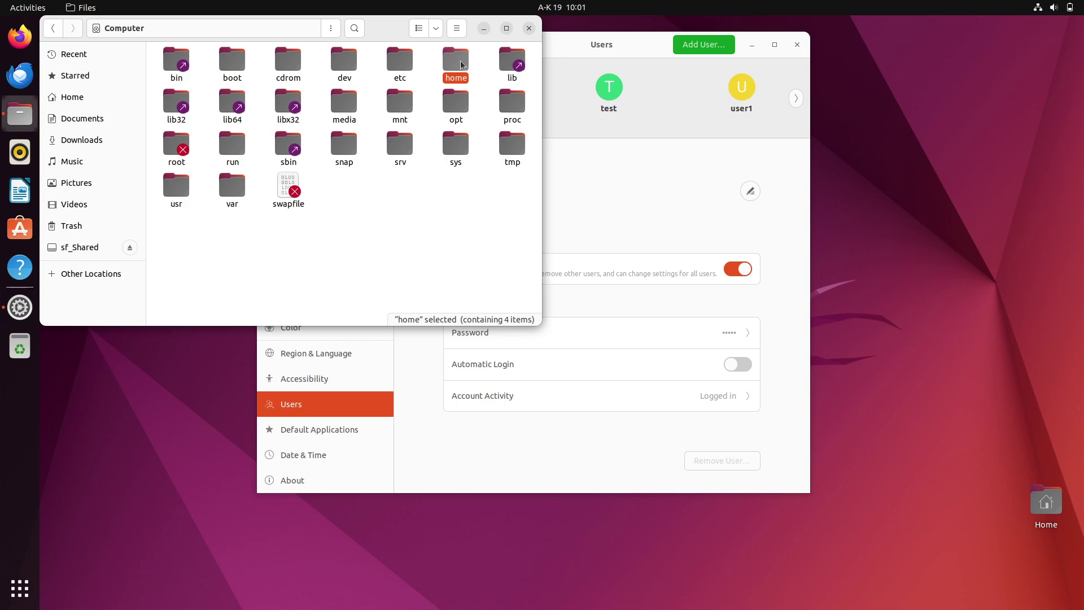
pyautogui.doubleClick(461, 65)
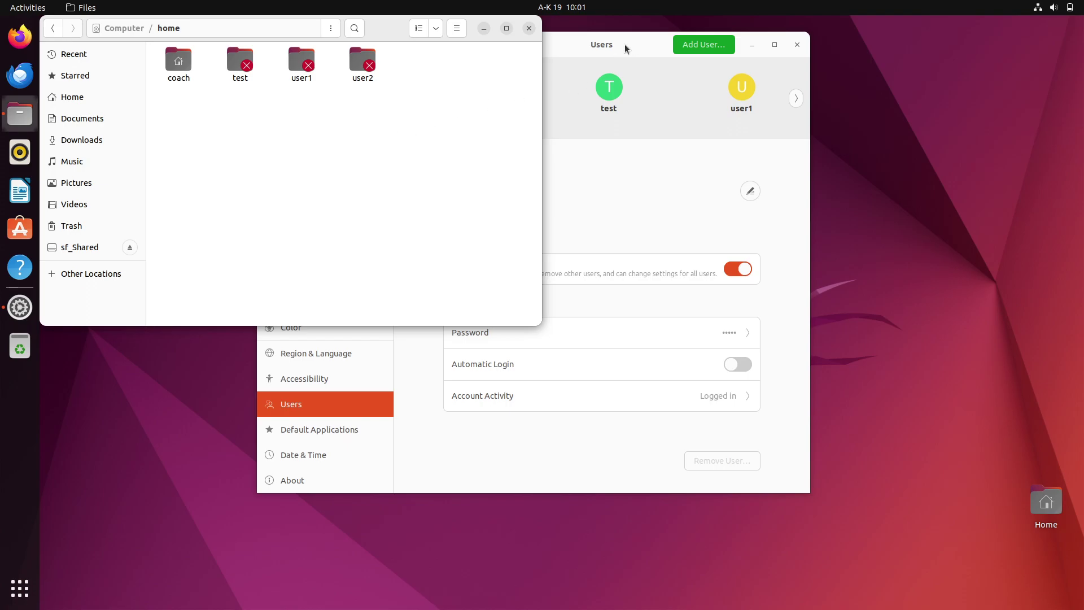
# Step: Place the Settings window beside the home folder listing and request removal of the user1 account
pyautogui.click(589, 48)
pyautogui.moveTo(589, 49); pyautogui.dragTo(684, 27)
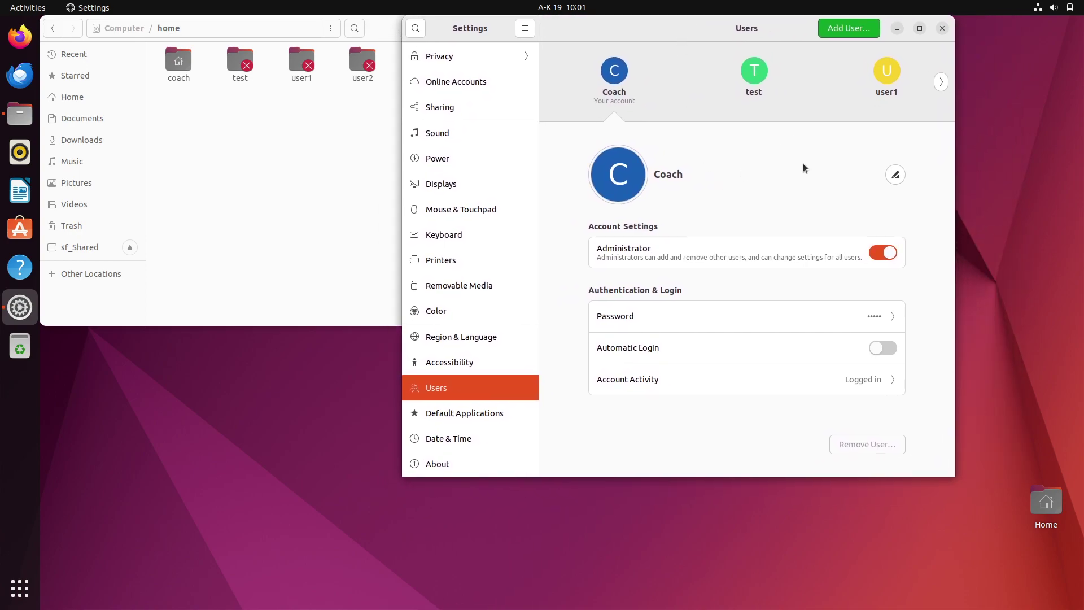
pyautogui.click(888, 81)
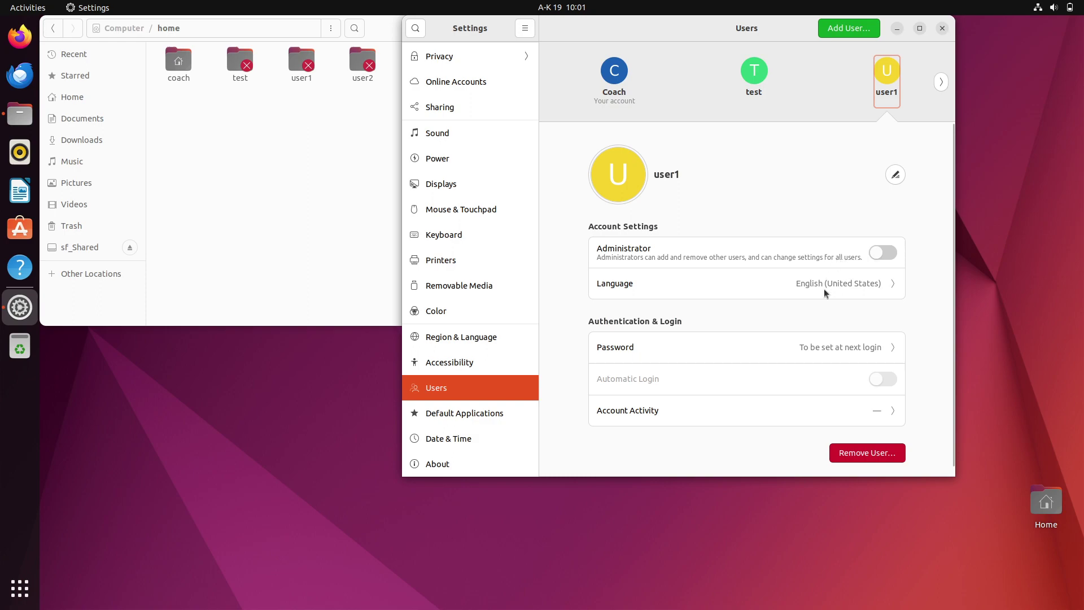
pyautogui.click(879, 455)
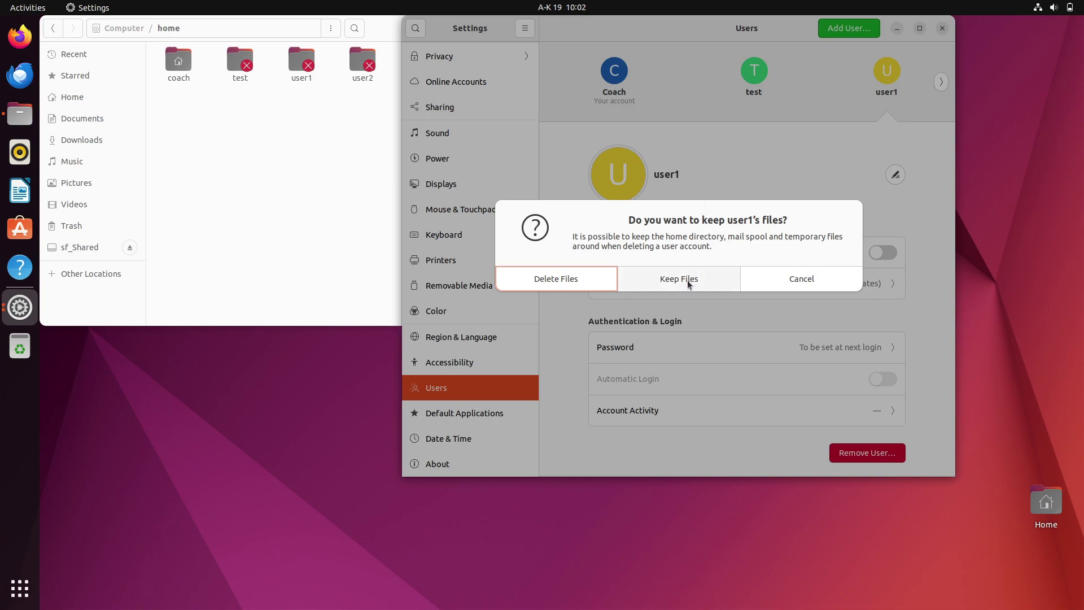
# Step: Try to open the user1 folder in Files, cancelling the authentication request and dismissing the resulting dialog
pyautogui.click(360, 192)
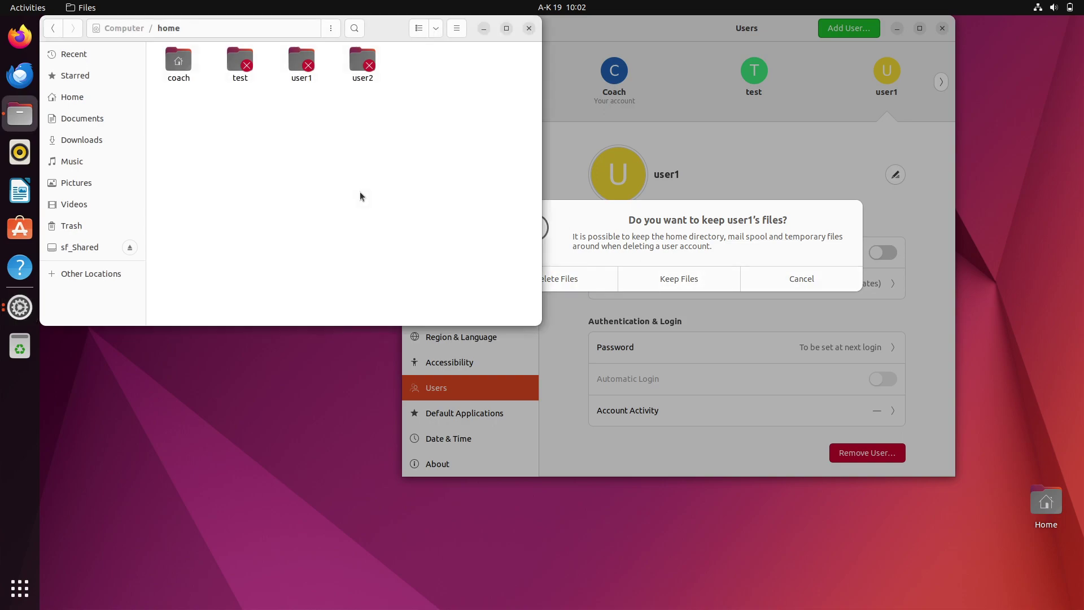
pyautogui.doubleClick(300, 79)
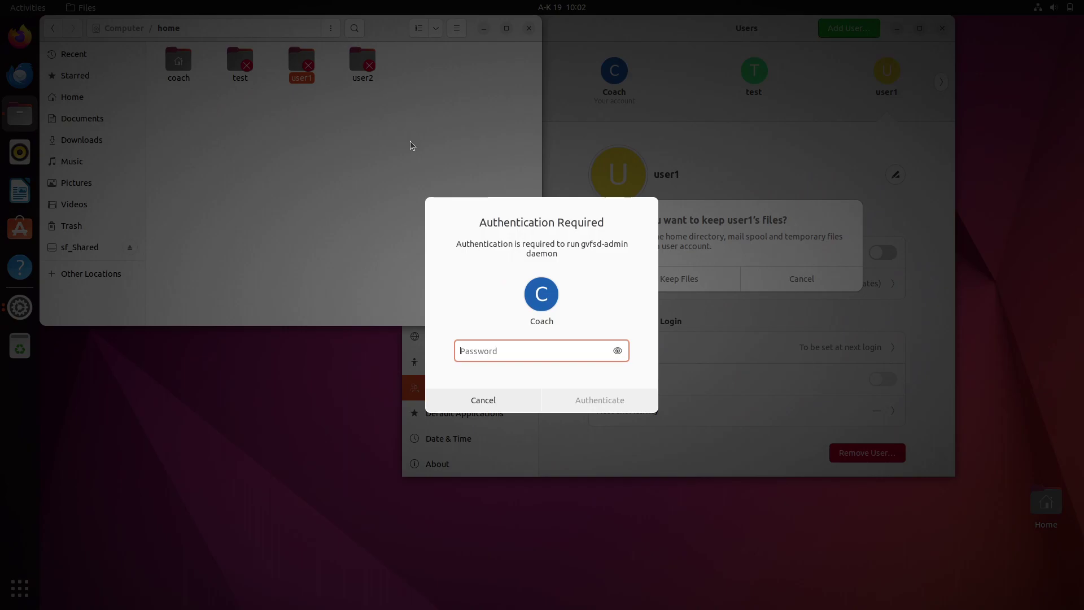
pyautogui.click(485, 401)
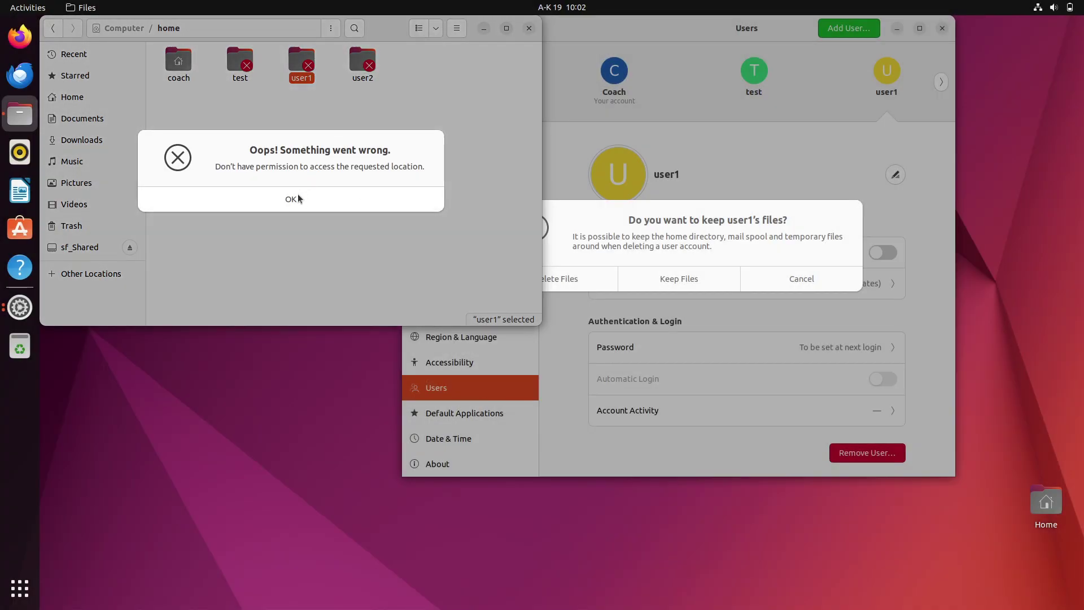
pyautogui.click(296, 199)
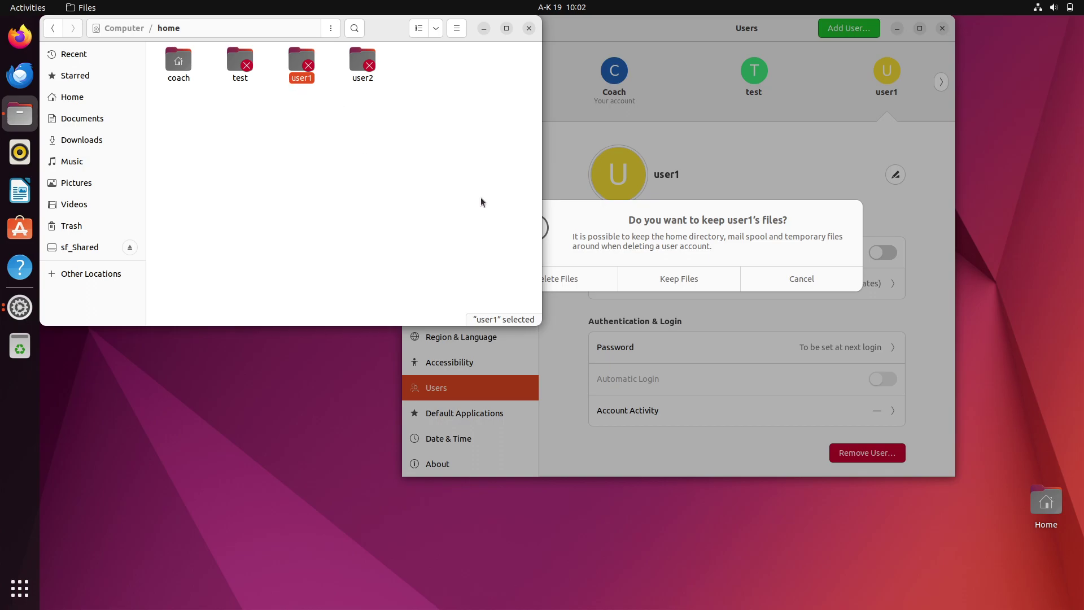
# Step: Return to the pending removal in Settings and delete the user1 account together with its files
pyautogui.click(741, 216)
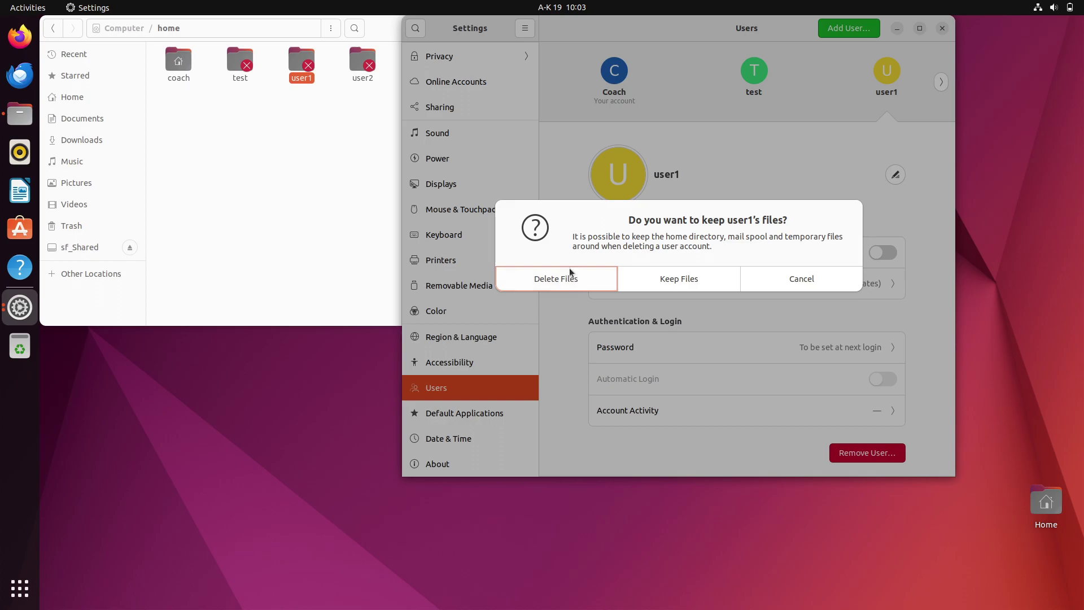
pyautogui.click(572, 282)
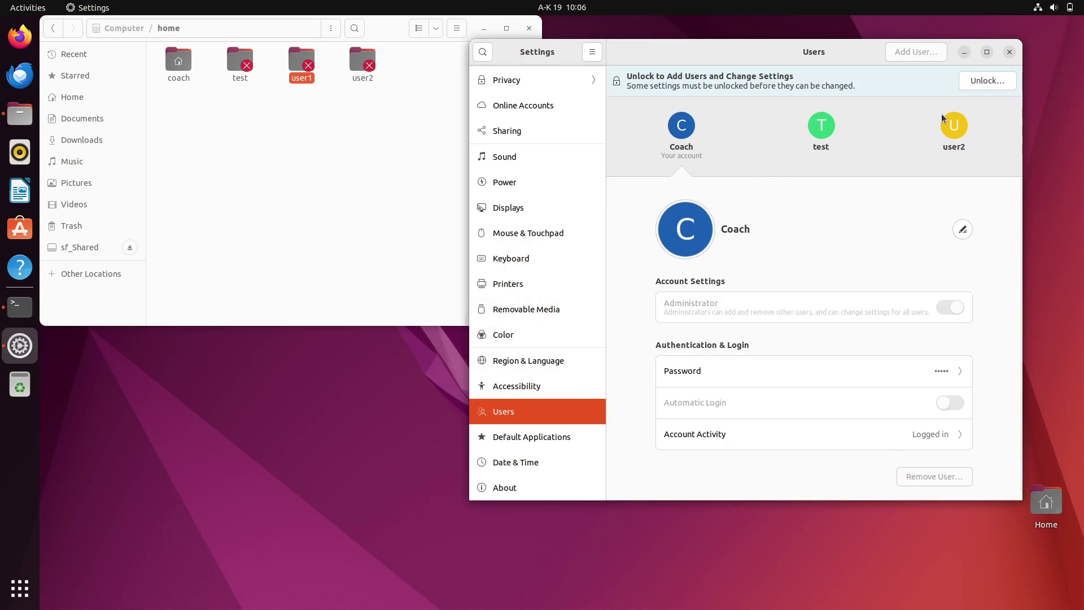
# Step: Move the Settings window slightly and switch to Files to check the folders in home against the user accounts
pyautogui.moveTo(811, 53); pyautogui.dragTo(769, 43)
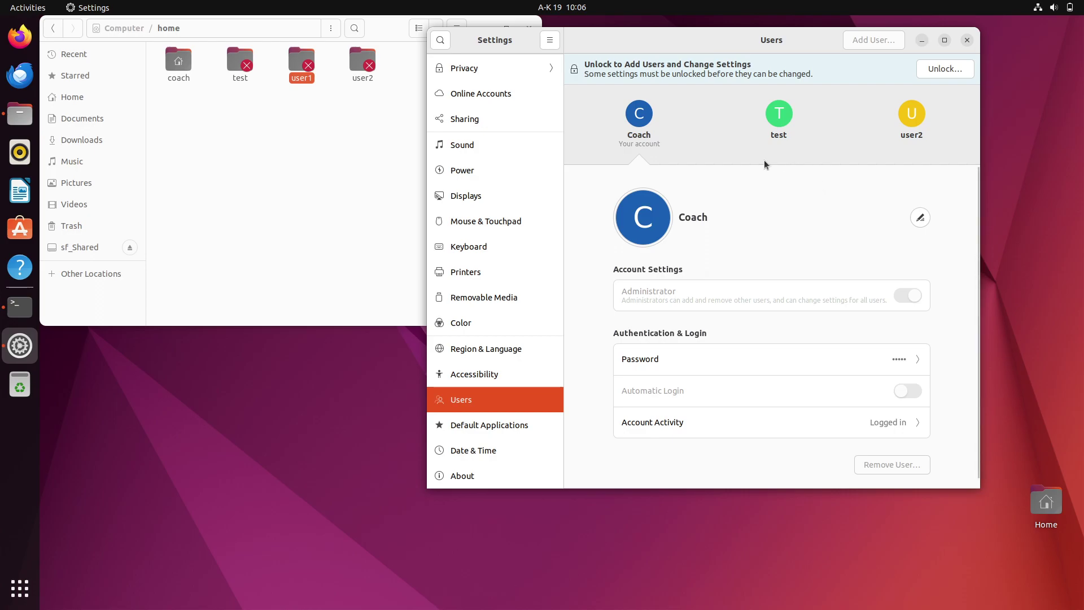
pyautogui.click(325, 144)
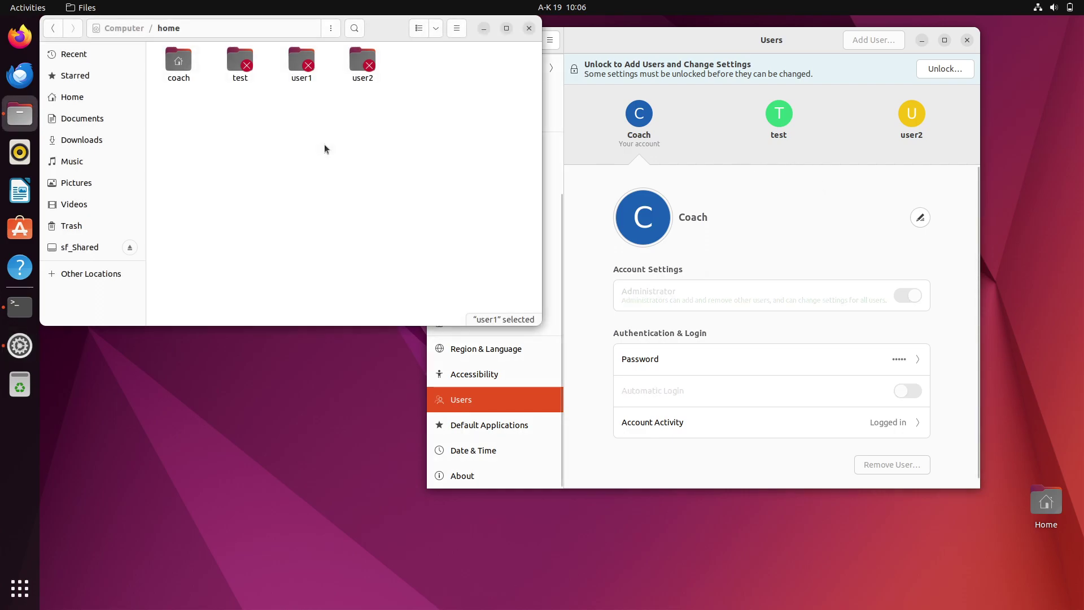
# Step: Refresh the home folder listing by reopening it from Computer, check its user folders, and return to Computer
pyautogui.click(125, 28)
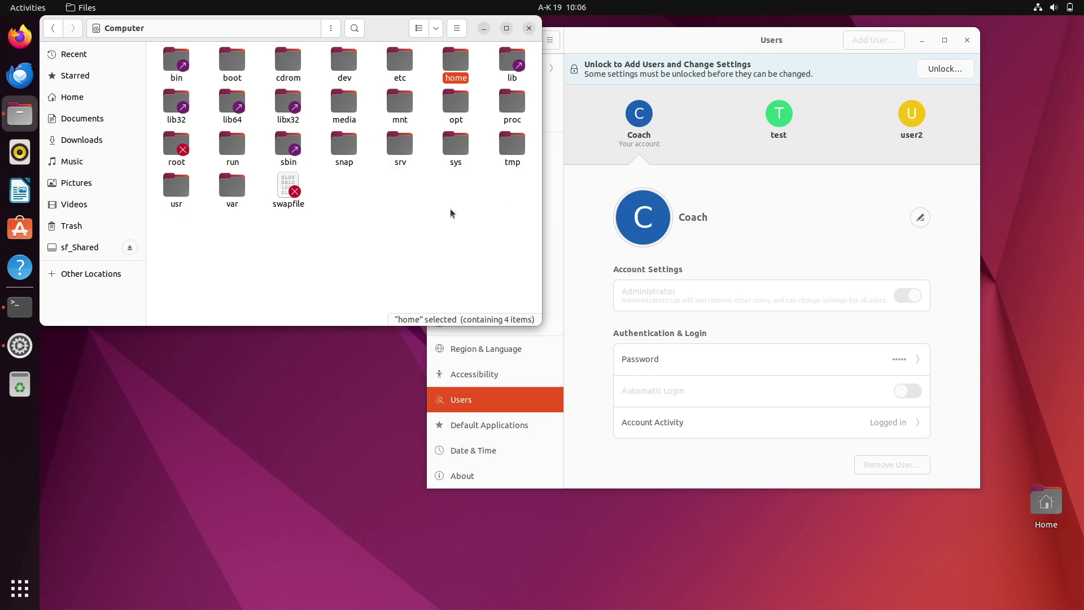
pyautogui.doubleClick(455, 61)
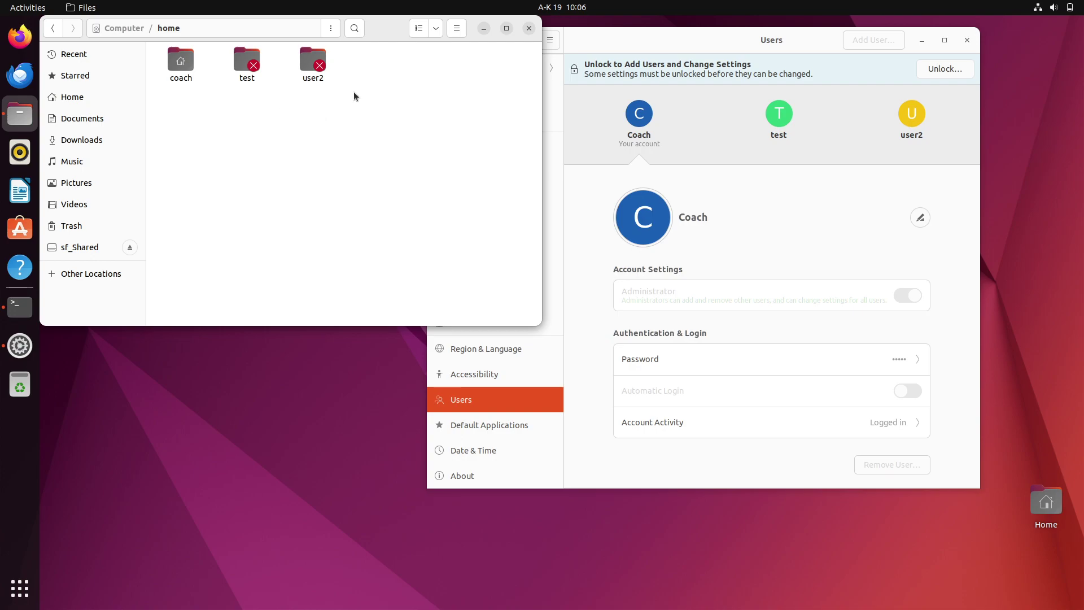
pyautogui.click(138, 33)
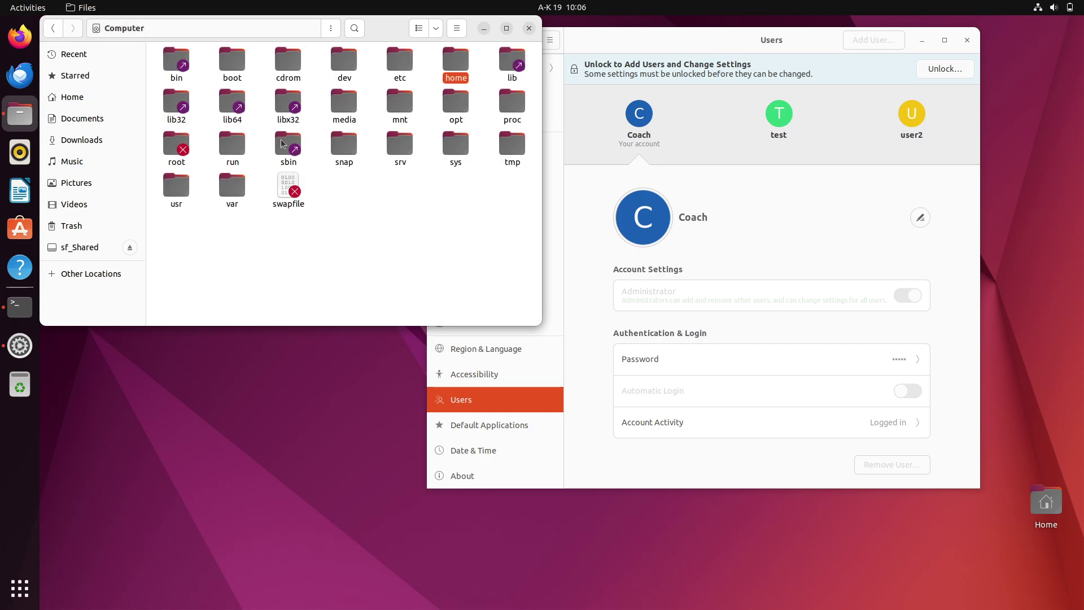
# Step: Close the Settings window and the Files window to clear the desktop
pyautogui.click(737, 171)
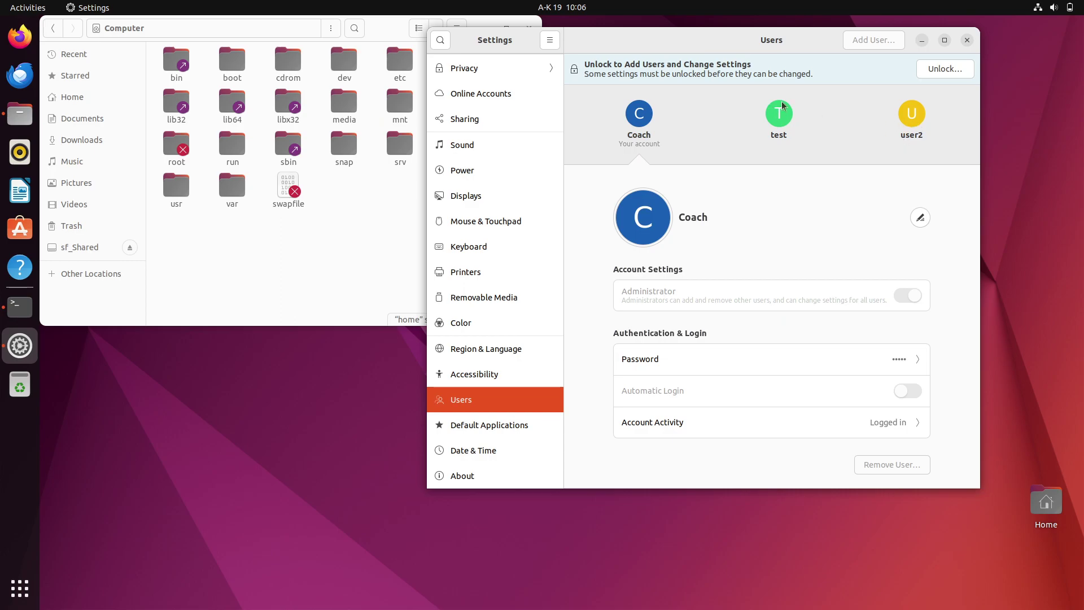
pyautogui.click(967, 43)
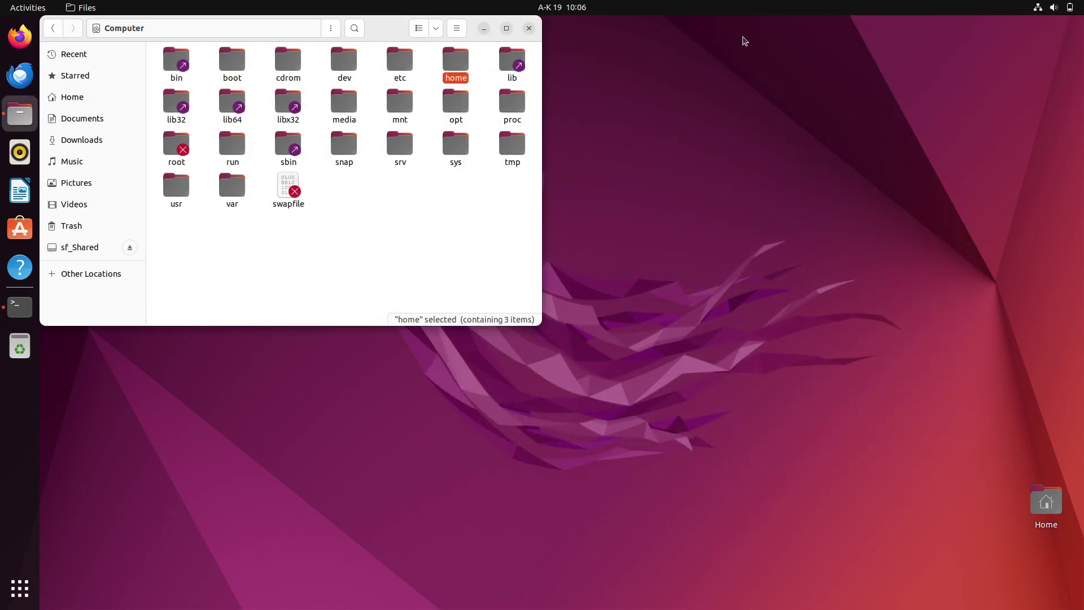
pyautogui.moveTo(394, 35); pyautogui.dragTo(558, 63)
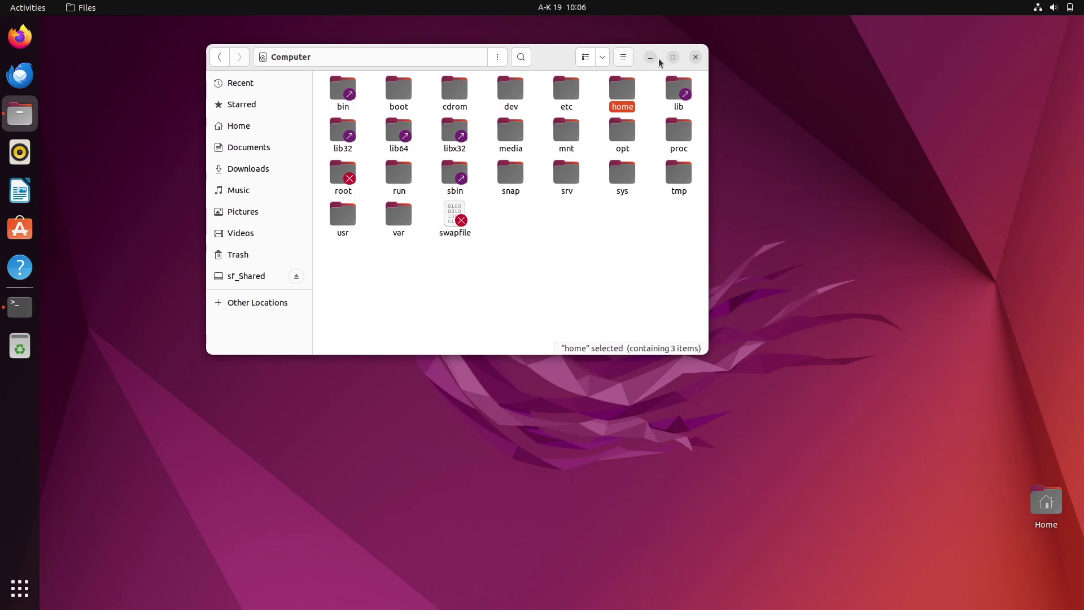
pyautogui.click(695, 56)
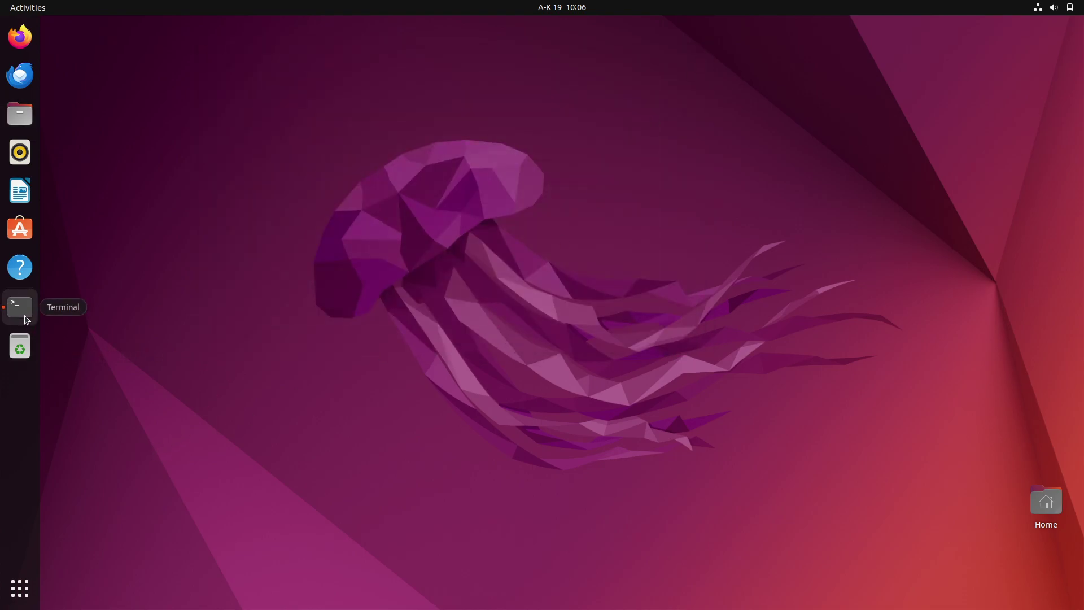
# Step: Open a new Terminal window, move it toward the middle of the desktop, and enlarge its text
pyautogui.rightClick(26, 319)
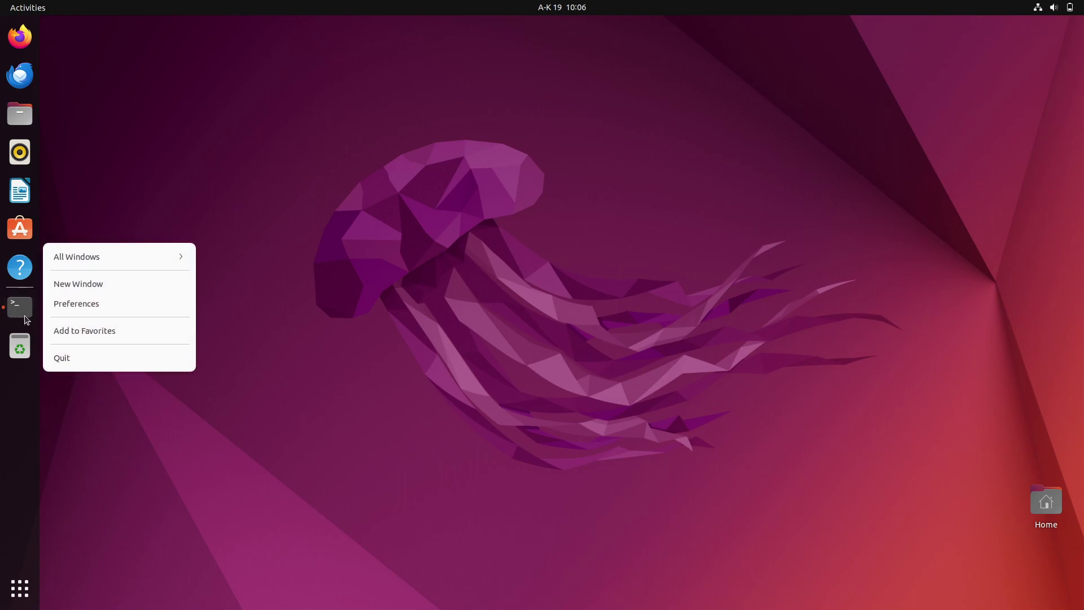
pyautogui.click(111, 287)
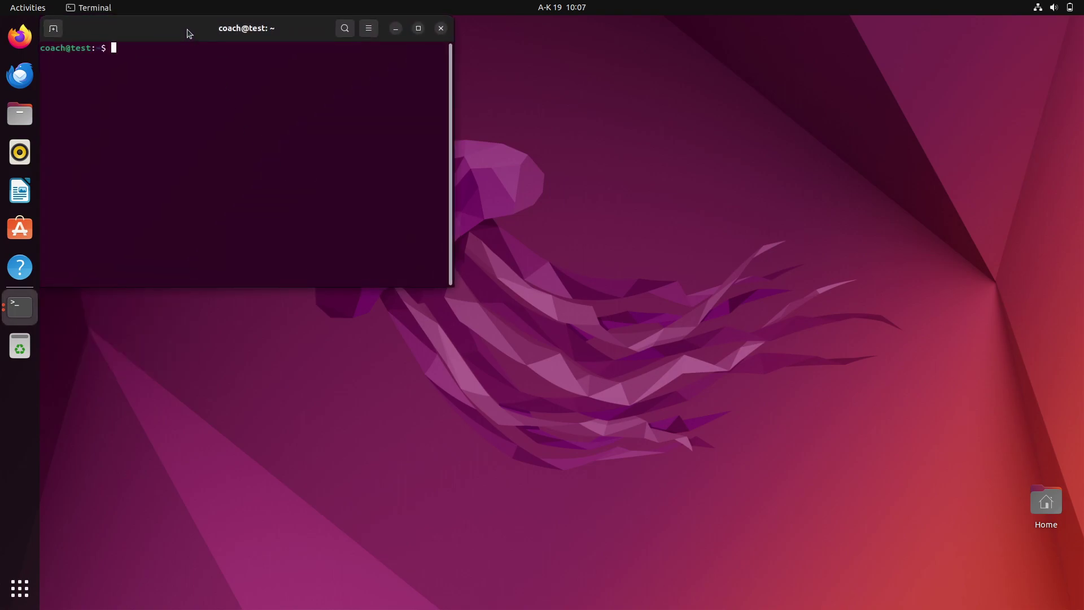
pyautogui.moveTo(188, 31); pyautogui.dragTo(449, 68)
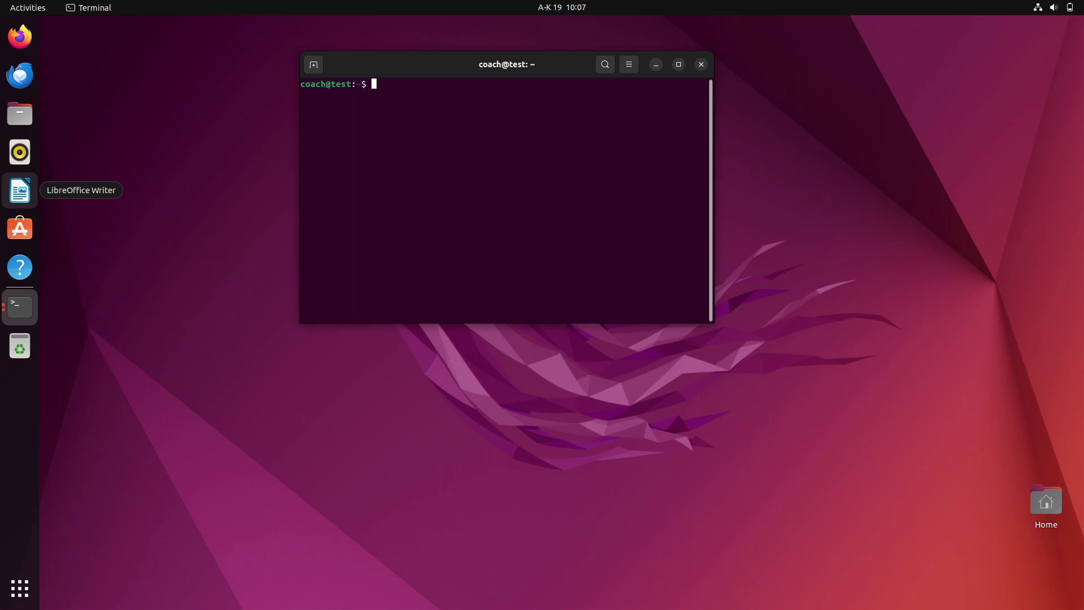
pyautogui.hotkey('ctrl', '+')
pyautogui.hotkey('ctrl', '+')
pyautogui.hotkey('ctrl', '+')
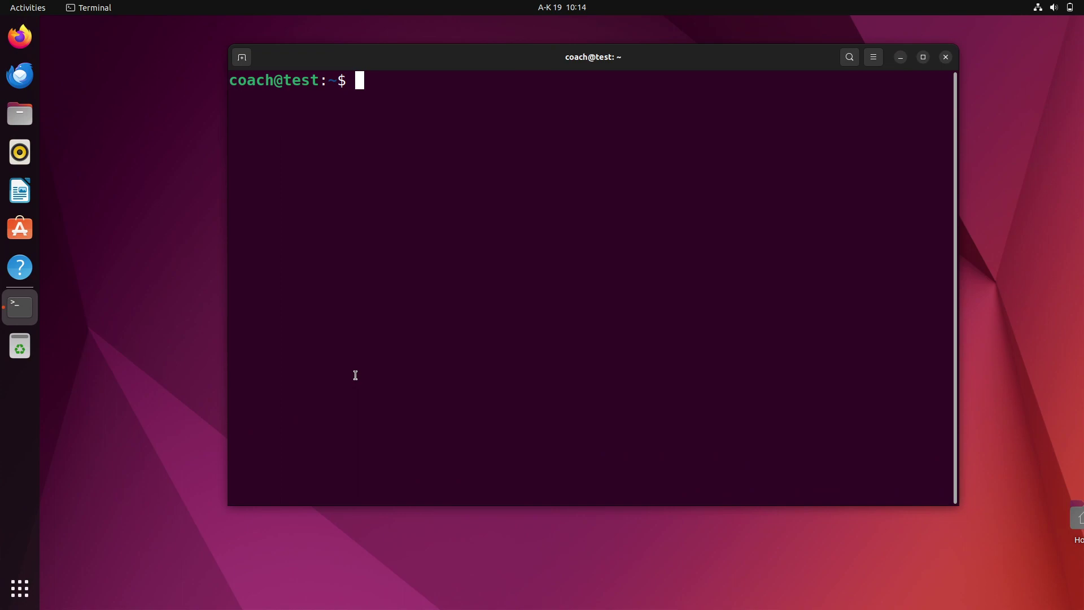
# Step: Print the account list with cat /etc/passwd and examine the test, coach and user2 entries
pyautogui.press('BackSpace')
pyautogui.write('cat /etc/passwd')
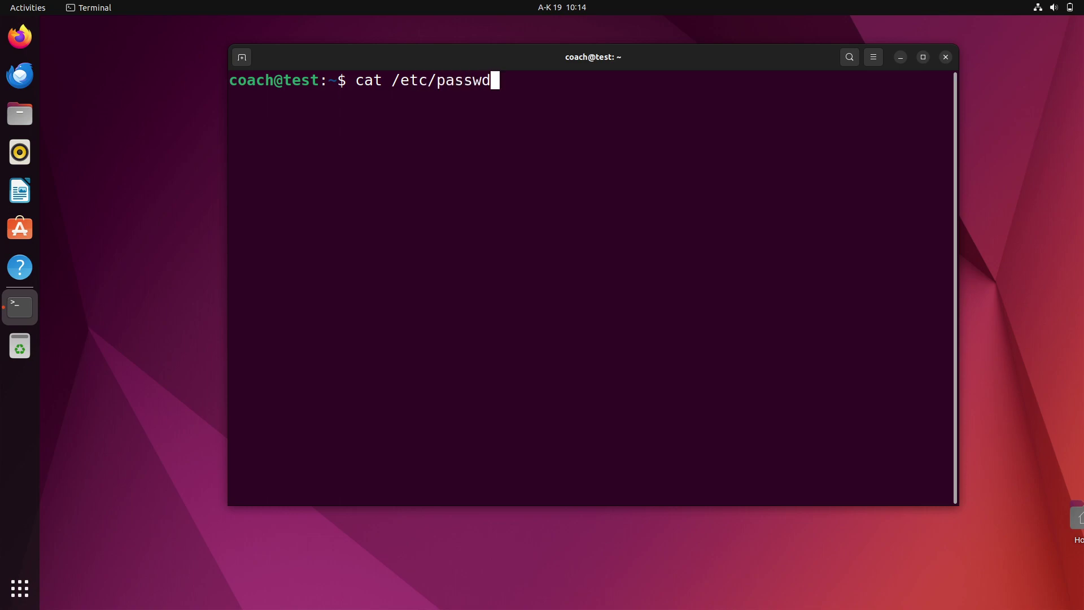
pyautogui.press('Return')
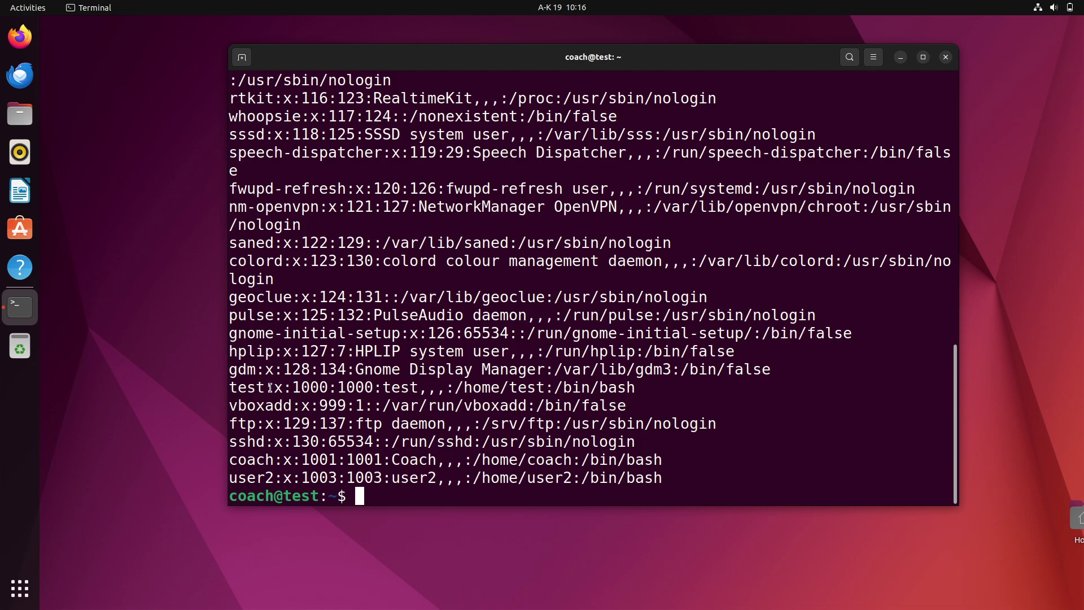
pyautogui.doubleClick(233, 388)
pyautogui.moveTo(273, 459); pyautogui.dragTo(226, 482)
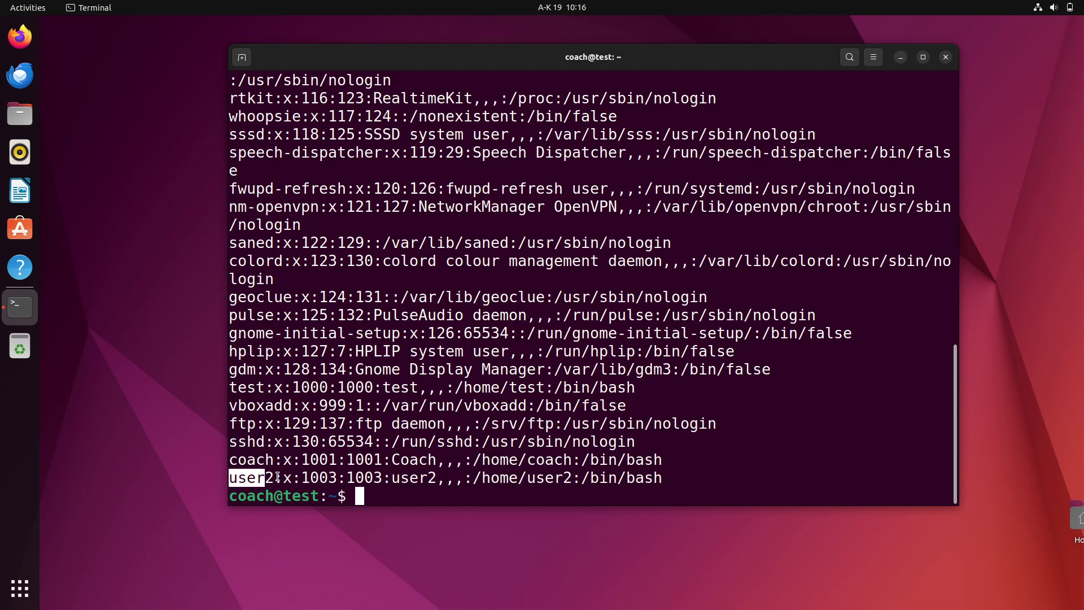
pyautogui.moveTo(278, 477); pyautogui.dragTo(228, 480)
pyautogui.click(342, 453)
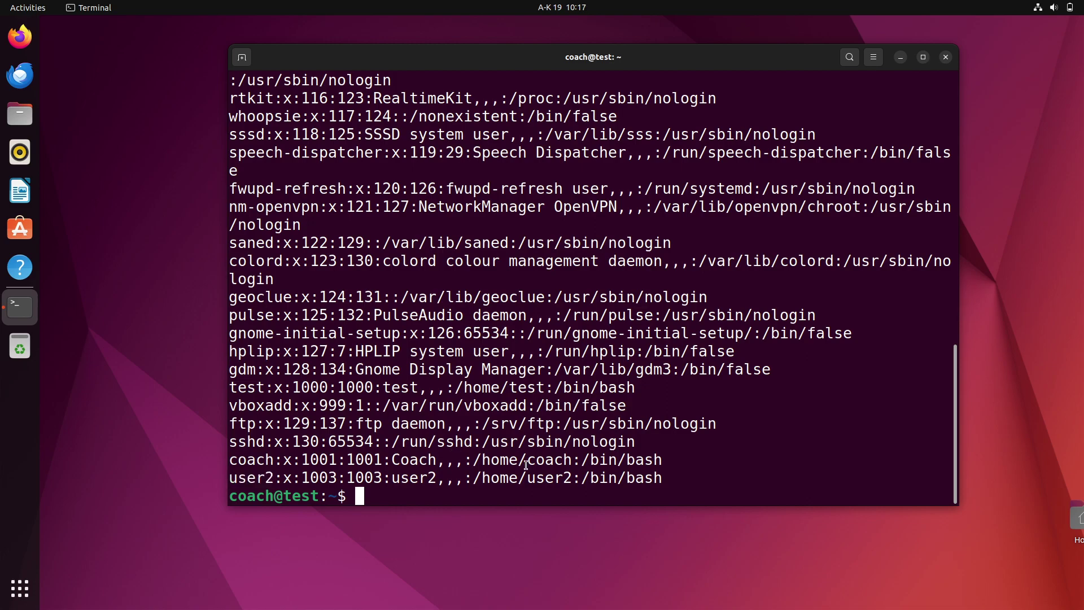
# Step: Clear the terminal, print /etc/passwd again, and shift the terminal window slightly upward
pyautogui.write('clear')
pyautogui.press('Return')
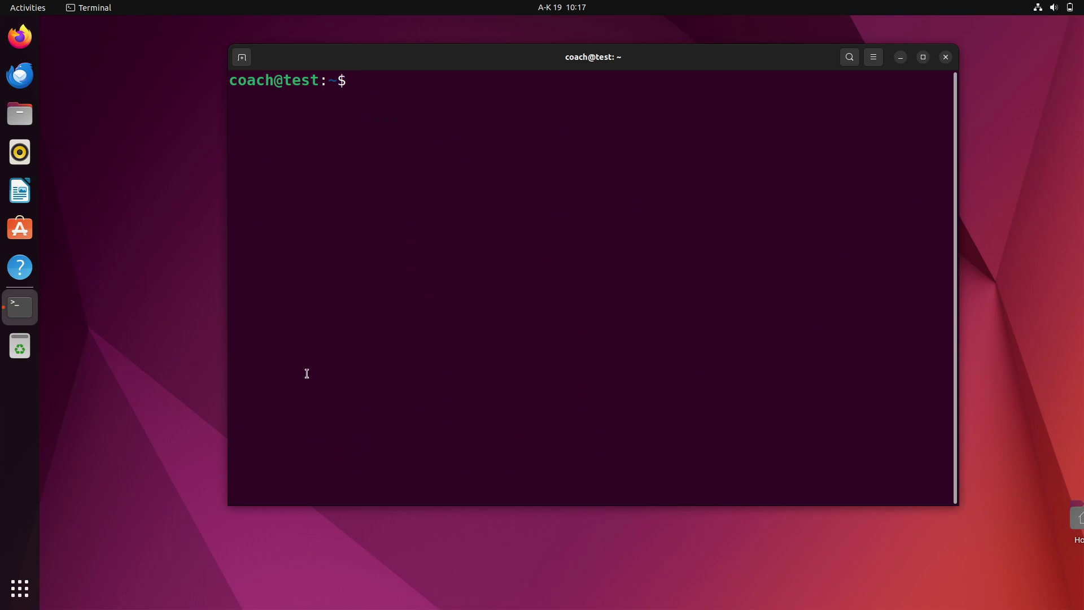
pyautogui.press('Up')
pyautogui.press('Up')
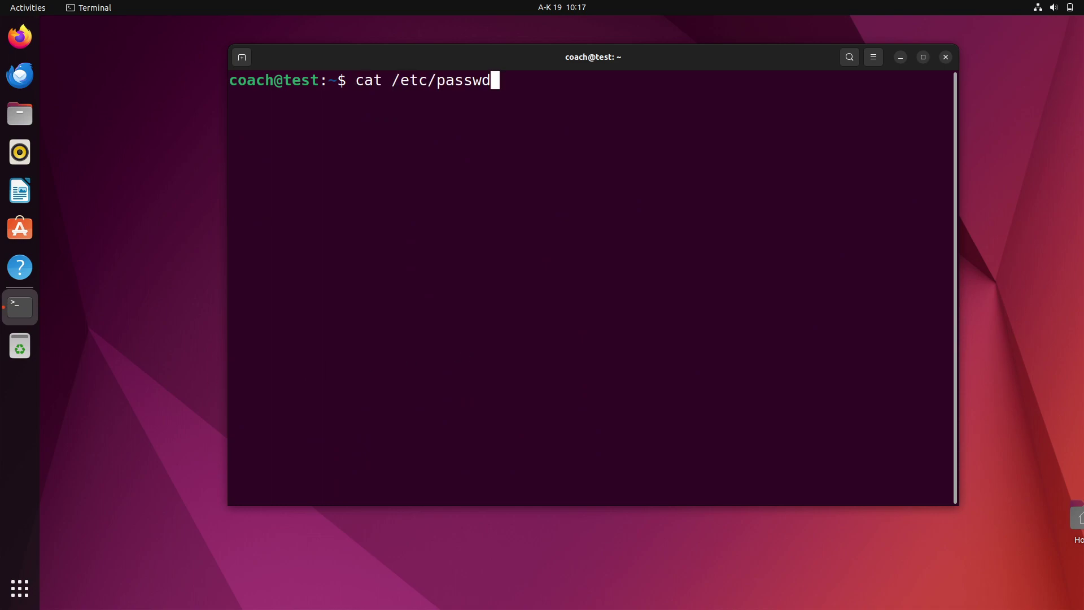
pyautogui.press('Return')
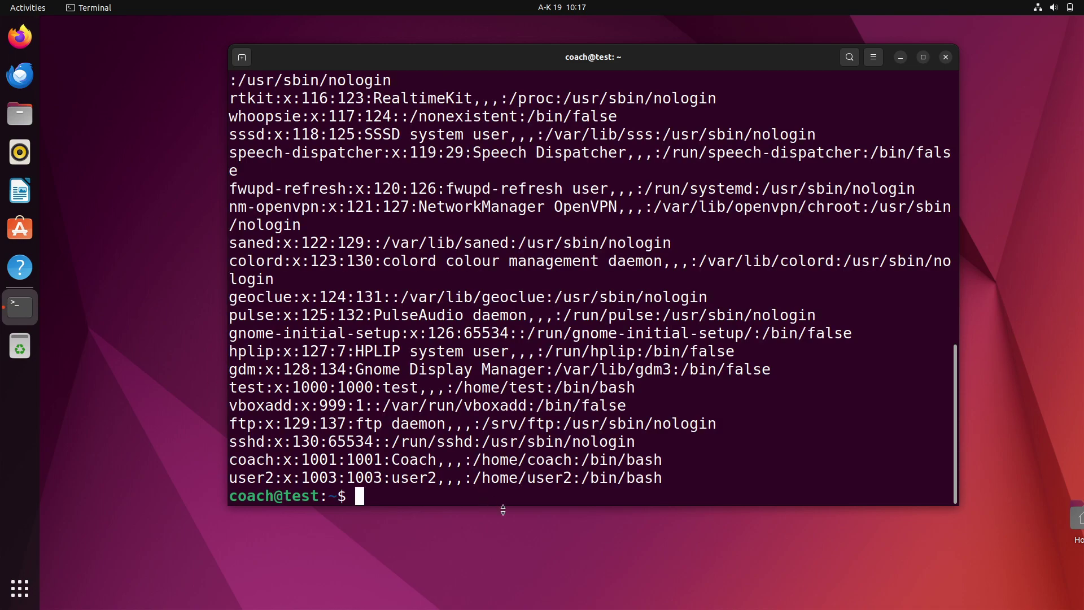
pyautogui.click(922, 57)
pyautogui.moveTo(723, 32)
pyautogui.mouseDown()
pyautogui.moveTo(727, 80)
pyautogui.moveTo(727, 34)
pyautogui.mouseUp()
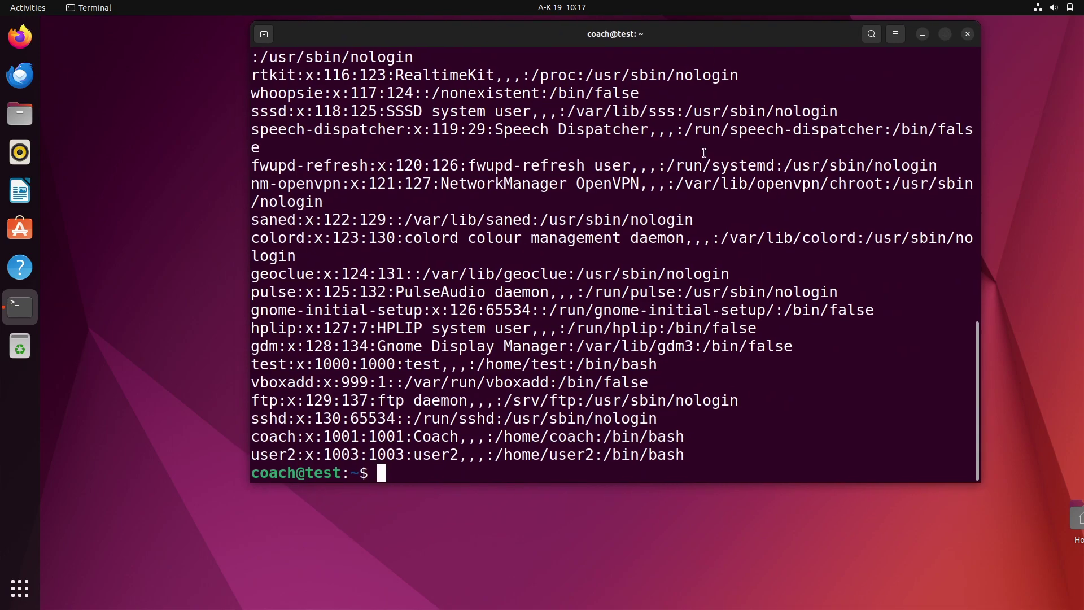
# Step: Add three empty prompt lines below the listing and try to delete the user2 account with userdel user2
pyautogui.doubleClick(291, 454)
pyautogui.click(408, 470)
pyautogui.press('Return')
pyautogui.press('Return')
pyautogui.press('Return')
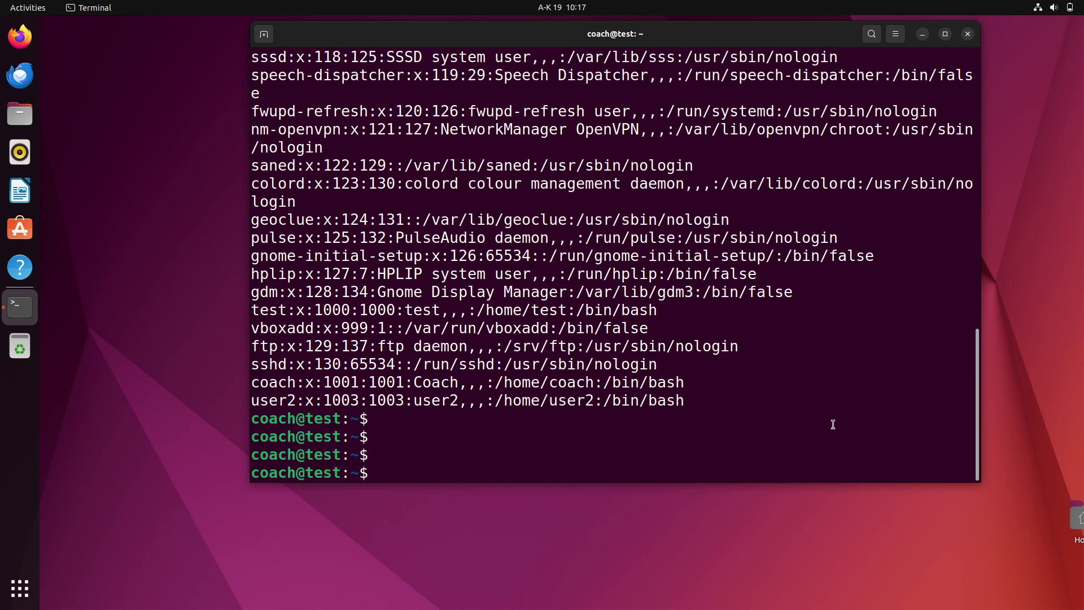
pyautogui.write('userdel')
pyautogui.moveTo(295, 400); pyautogui.dragTo(261, 400)
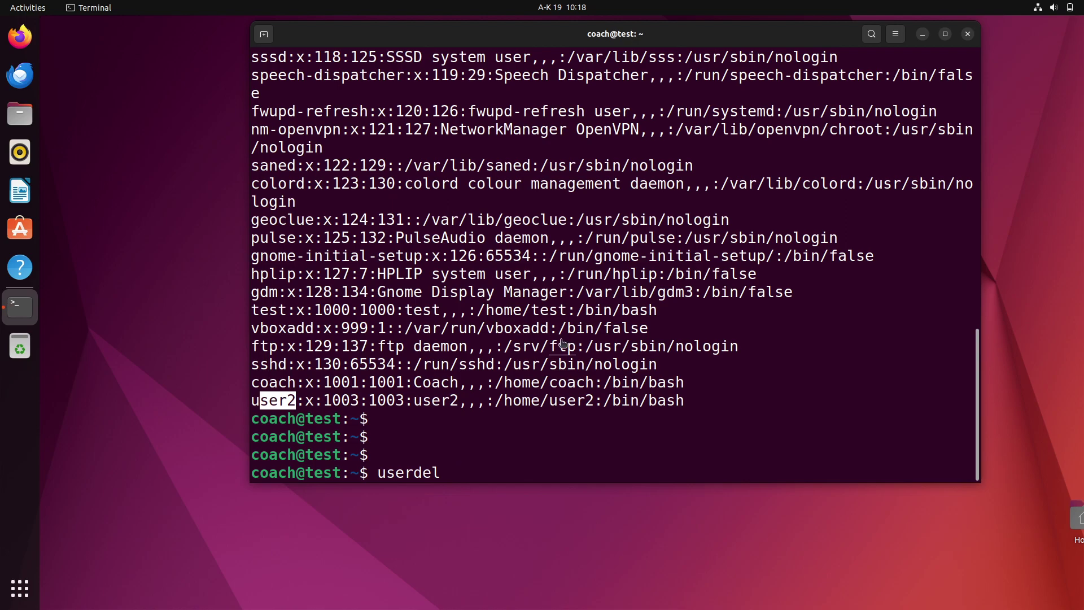
pyautogui.click(495, 424)
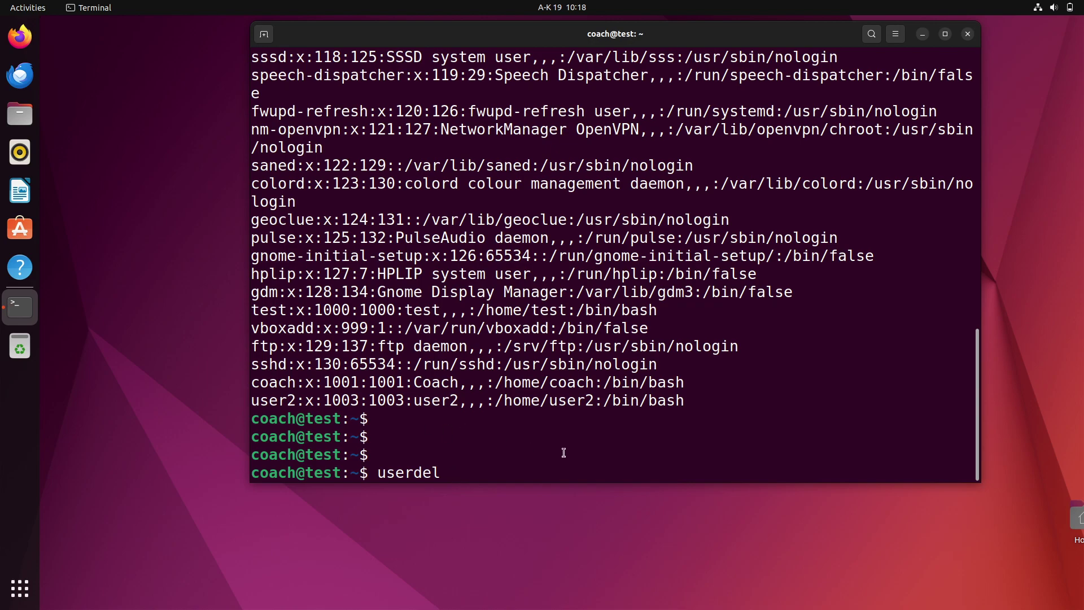
pyautogui.write('user2')
pyautogui.press('Return')
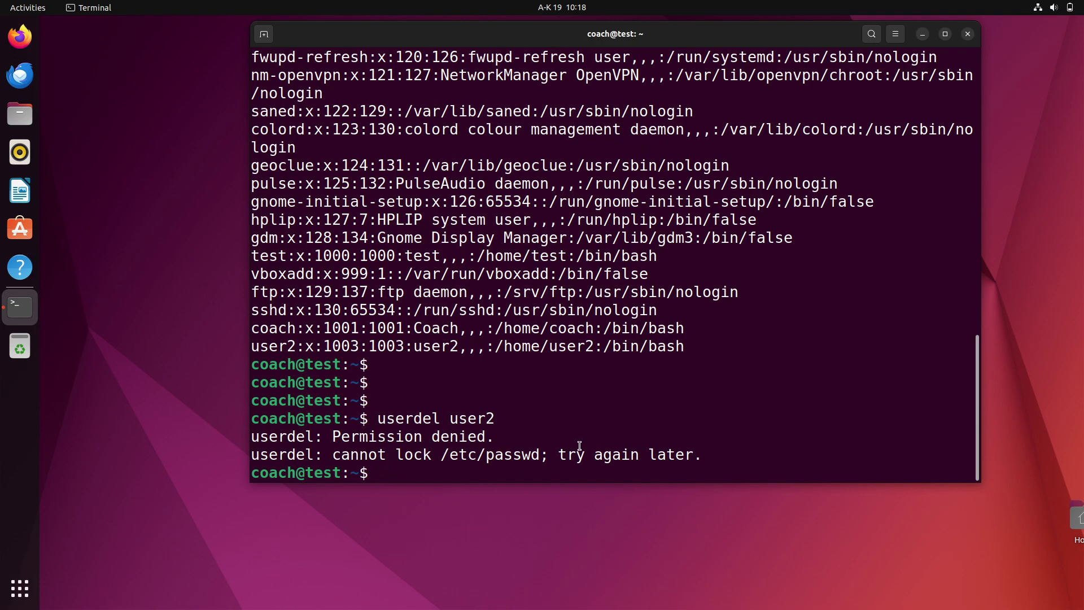
# Step: Delete the user2 account with sudo userdel user2, entering the account password when requested
pyautogui.write('sudo userd')
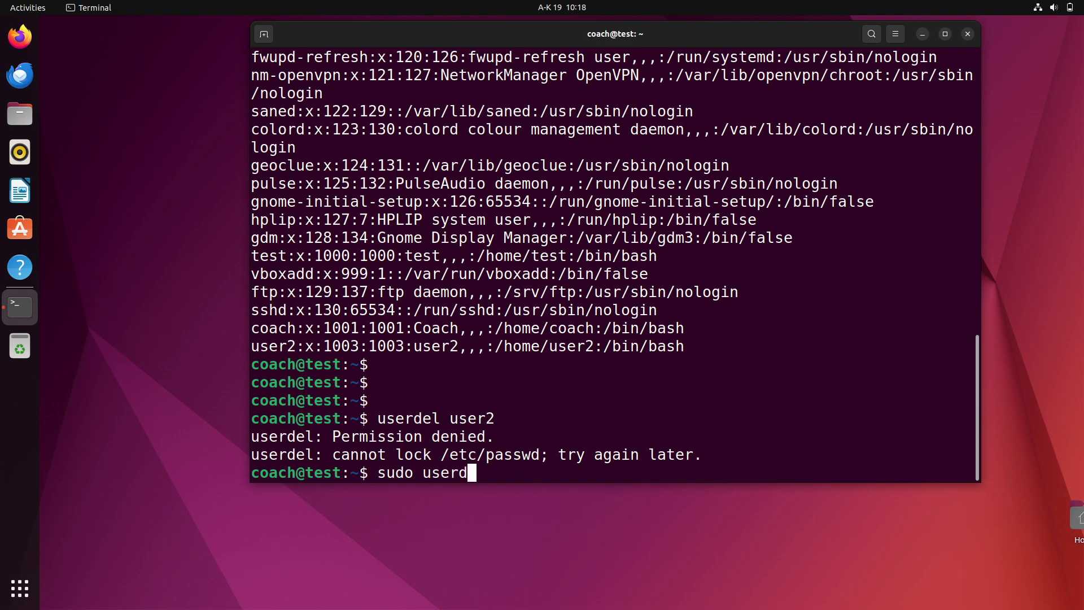
pyautogui.write('el user2')
pyautogui.moveTo(550, 347); pyautogui.dragTo(594, 347)
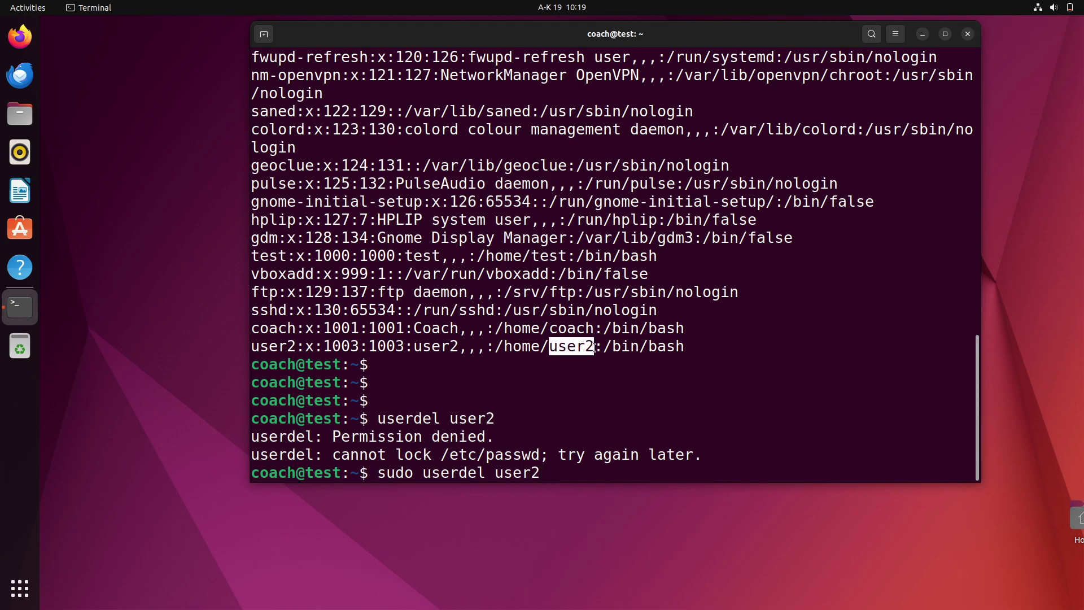
pyautogui.click(595, 346)
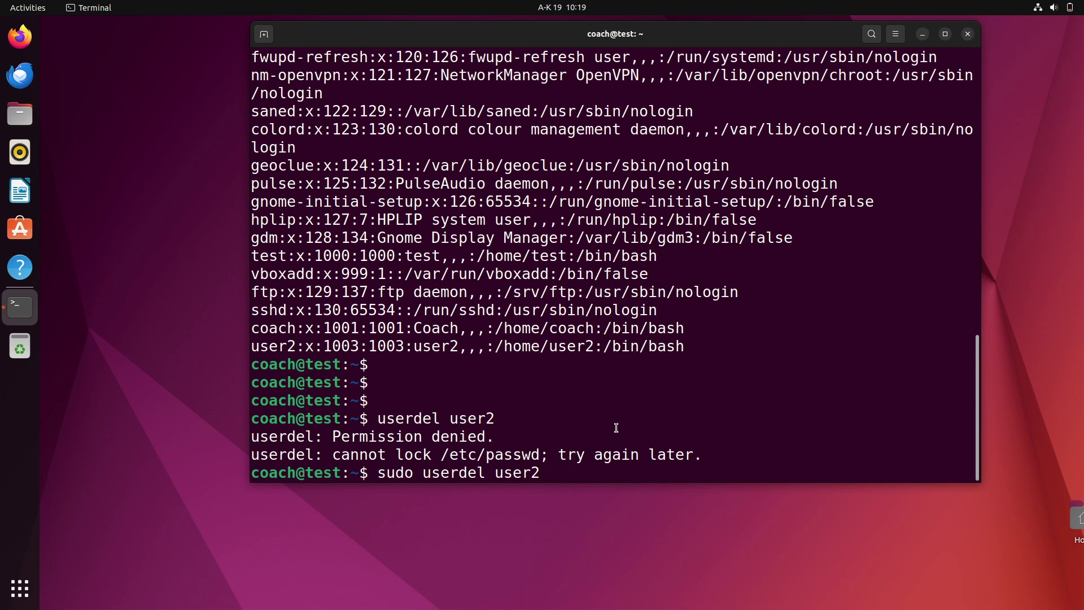
pyautogui.press('Return')
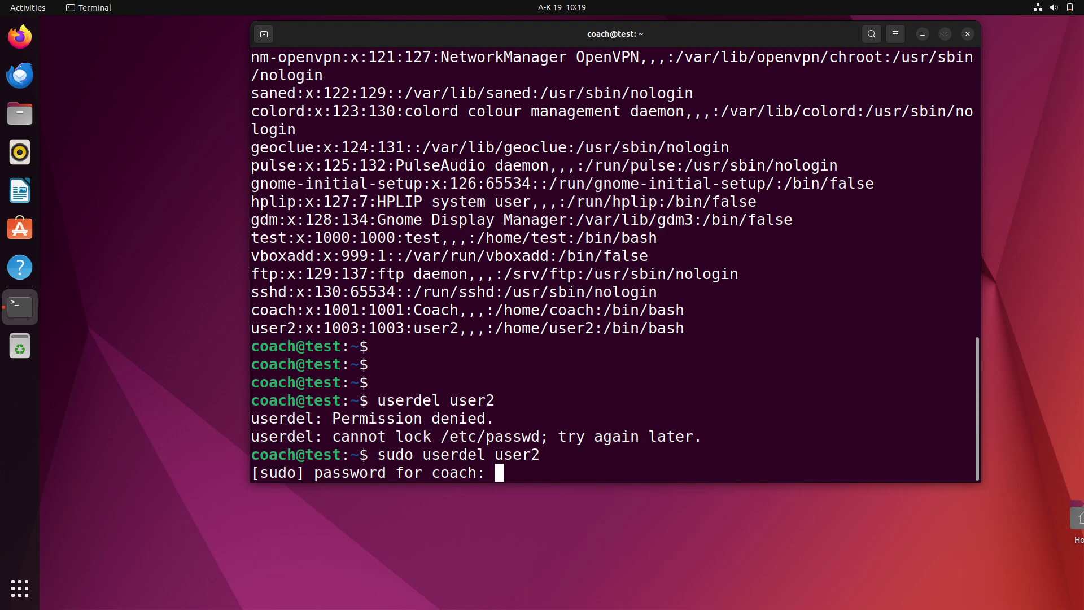
pyautogui.press('Return')
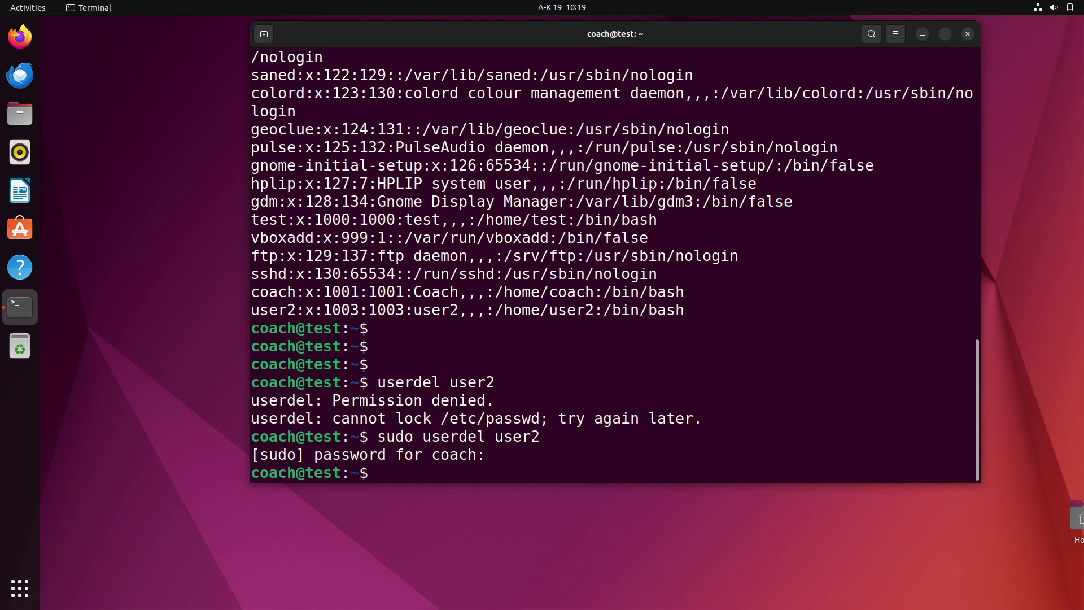
# Step: Print /etc/passwd again to check its last entry, and search it with grep -i 'user2' /etc/passwd
pyautogui.write('cat /etc/passwd')
pyautogui.press('Return')
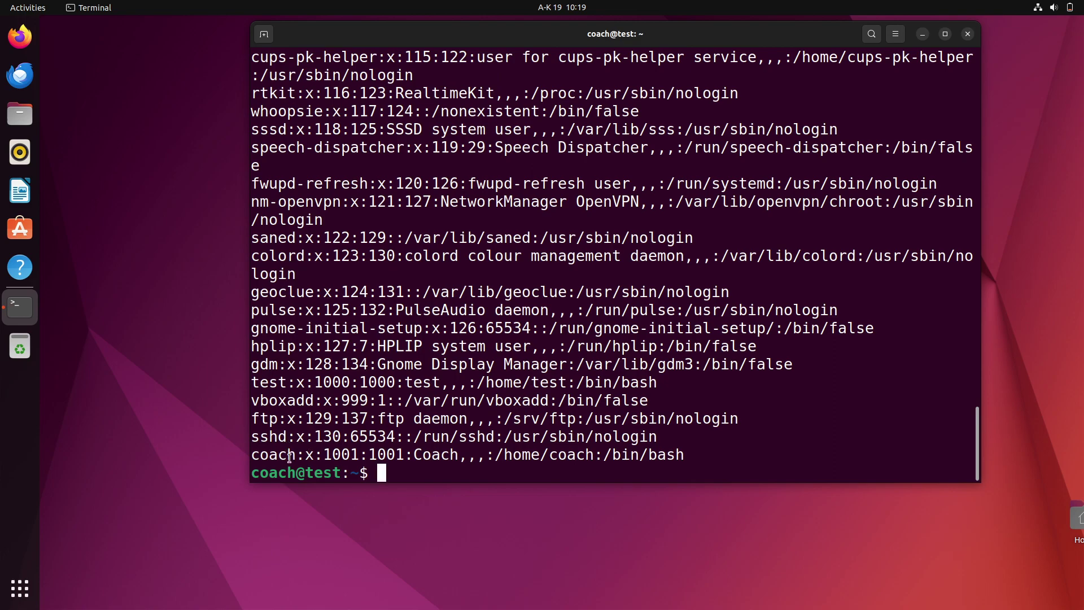
pyautogui.moveTo(298, 457); pyautogui.dragTo(267, 456)
pyautogui.click(271, 456)
pyautogui.write("grep -i 'user2' /etc")
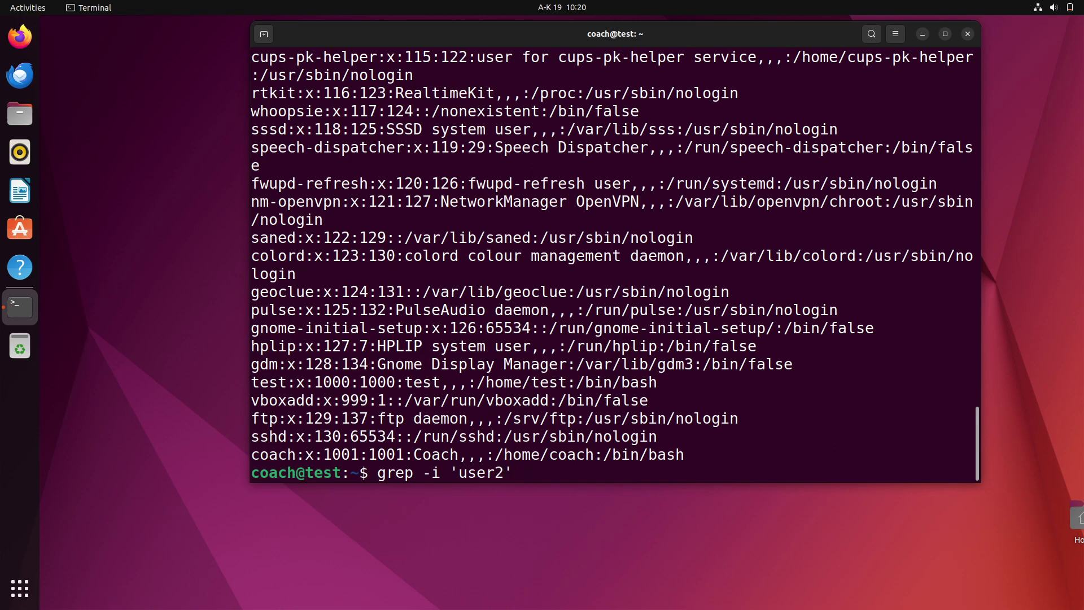
pyautogui.write('/passwd')
pyautogui.press('Return')
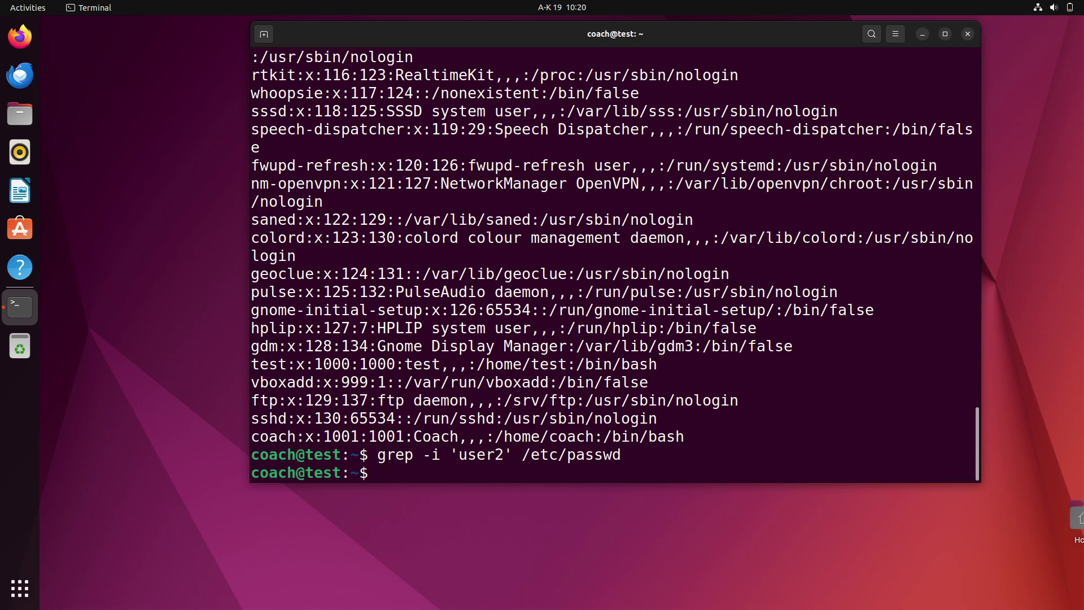
# Step: List the contents of the home directory with ls /home
pyautogui.write('ls home')
pyautogui.press('BackSpace')
pyautogui.press('BackSpace')
pyautogui.press('BackSpace')
pyautogui.press('BackSpace')
pyautogui.write('/home')
pyautogui.press('Return')
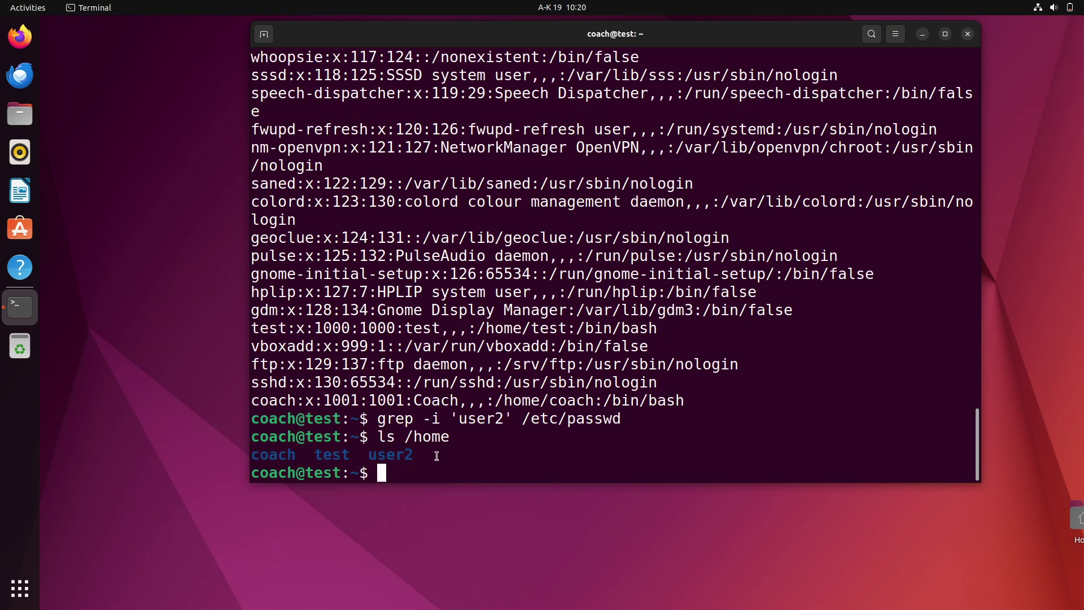
# Step: Compare the user2 and test folders in the /home listing with the account entries printed from /etc/passwd
pyautogui.moveTo(370, 455); pyautogui.dragTo(415, 455)
pyautogui.click(415, 454)
pyautogui.moveTo(349, 454); pyautogui.dragTo(315, 452)
pyautogui.click(315, 451)
pyautogui.moveTo(287, 328); pyautogui.dragTo(251, 330)
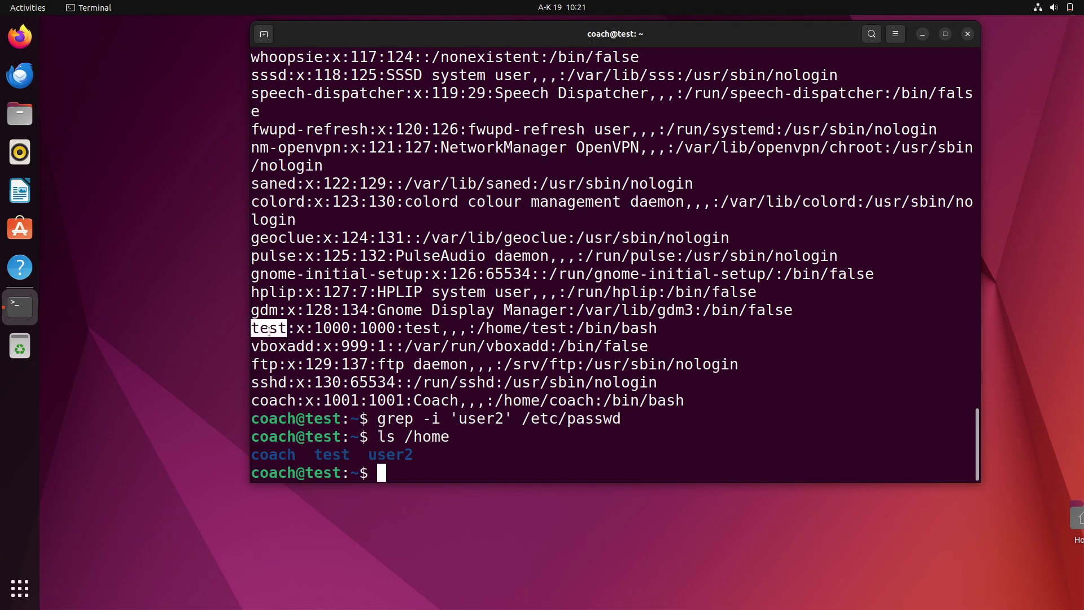
pyautogui.click(480, 439)
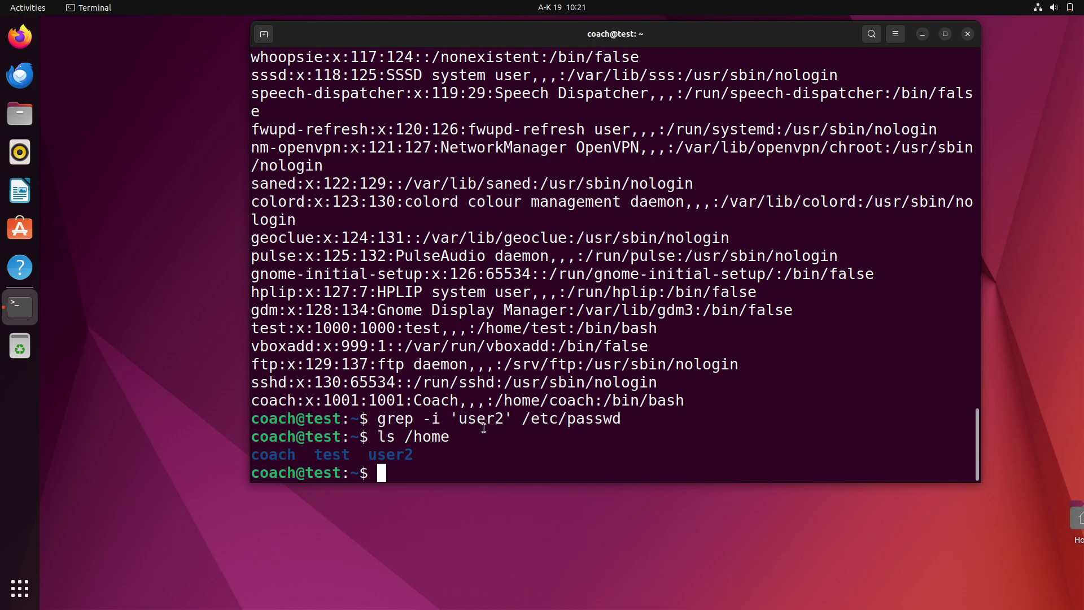
# Step: Delete the test account together with its home folder using sudo userdel -r test
pyautogui.write('userd')
pyautogui.press('BackSpace')
pyautogui.press('BackSpace')
pyautogui.press('BackSpace')
pyautogui.press('BackSpace')
pyautogui.press('BackSpace')
pyautogui.write('sudo userdel')
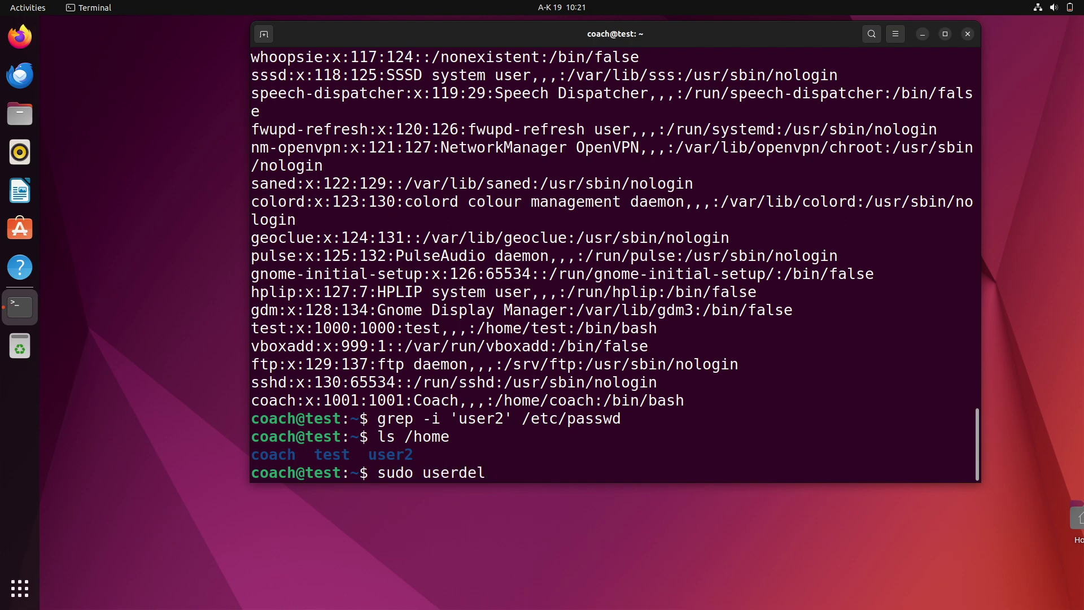
pyautogui.write(' -r test')
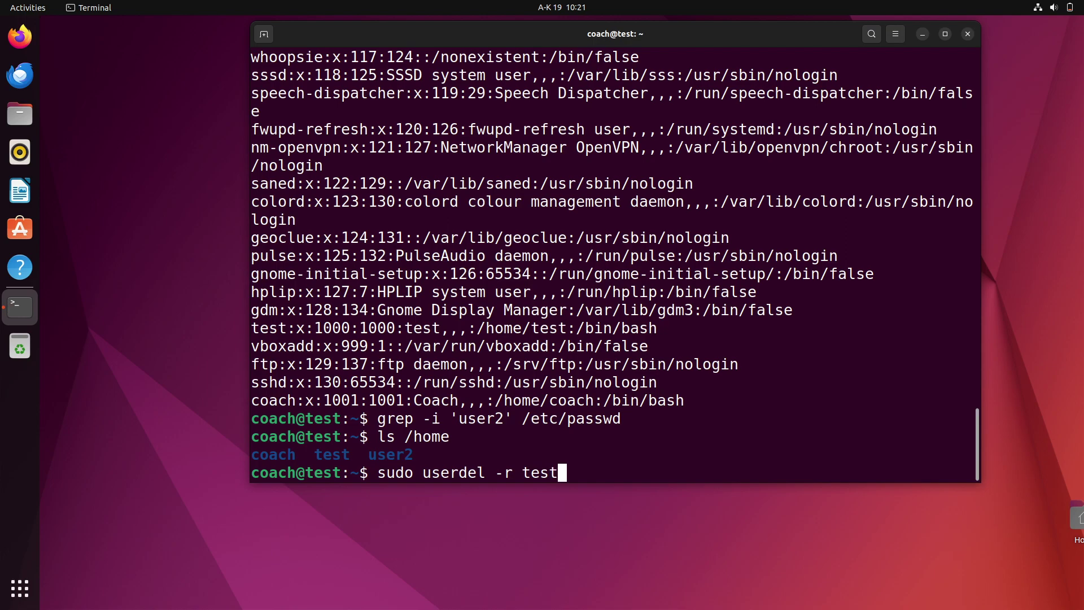
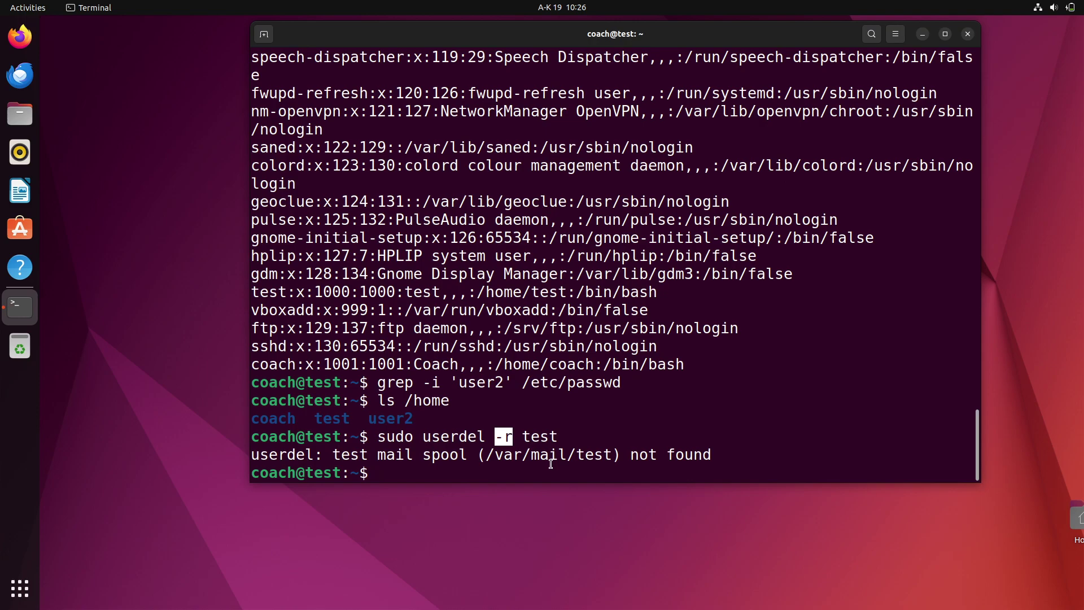
# Step: Highlight the userdel output line about the mail spool, and list the home folders with ls /home
pyautogui.click(646, 440)
pyautogui.moveTo(715, 451); pyautogui.dragTo(251, 454)
pyautogui.click(433, 473)
pyautogui.write('ls /home')
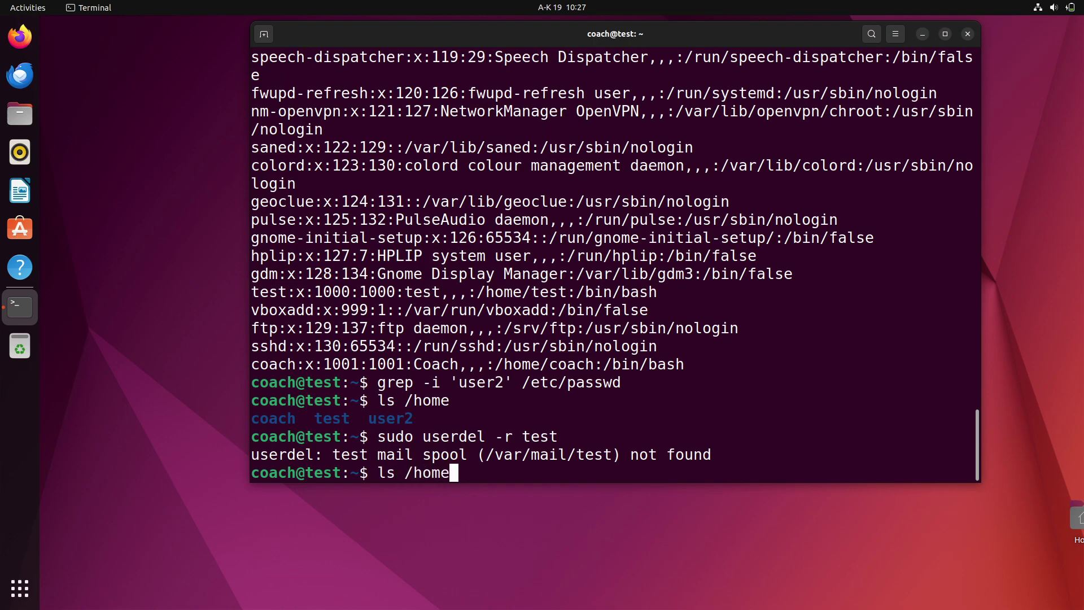
pyautogui.press('Return')
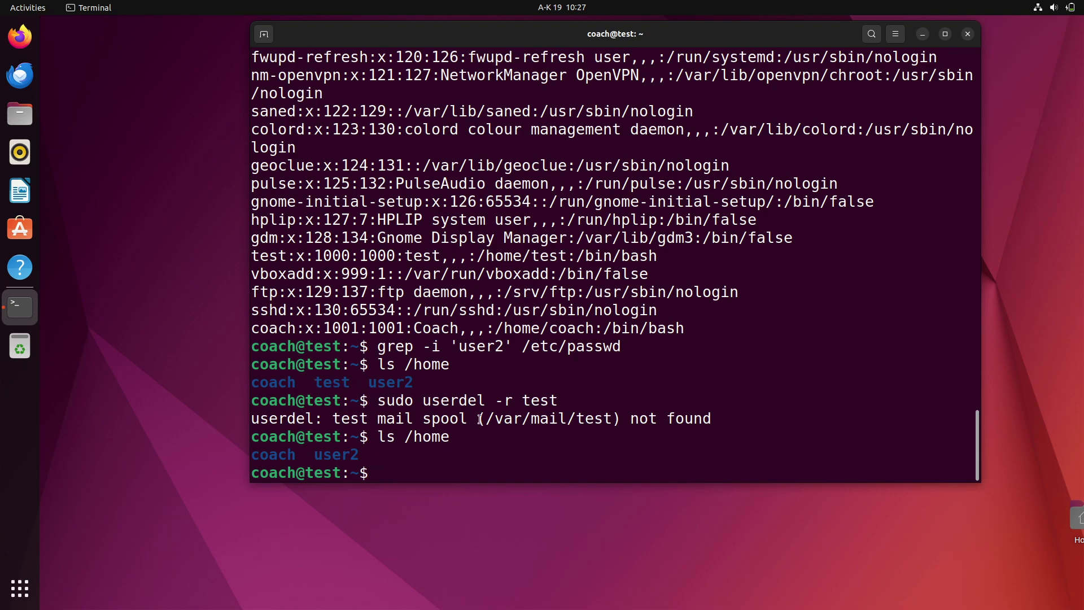
# Step: Search for the test account with grep -i 'test' /etc/passwd, and print the whole file with cat /etc/passwd
pyautogui.write("grep -i 'tes")
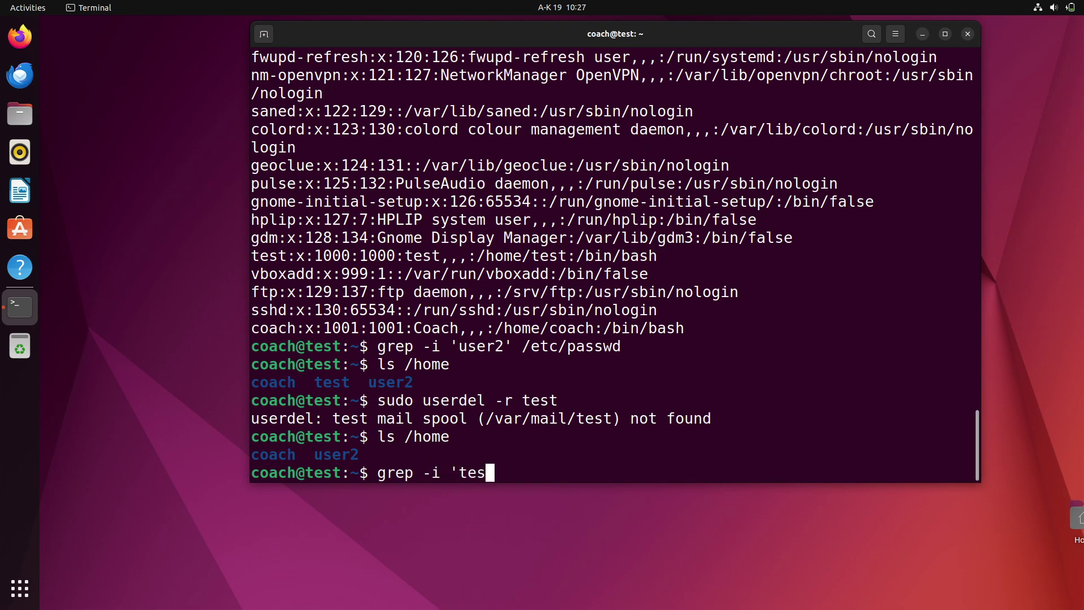
pyautogui.write("t' /etc/passwd")
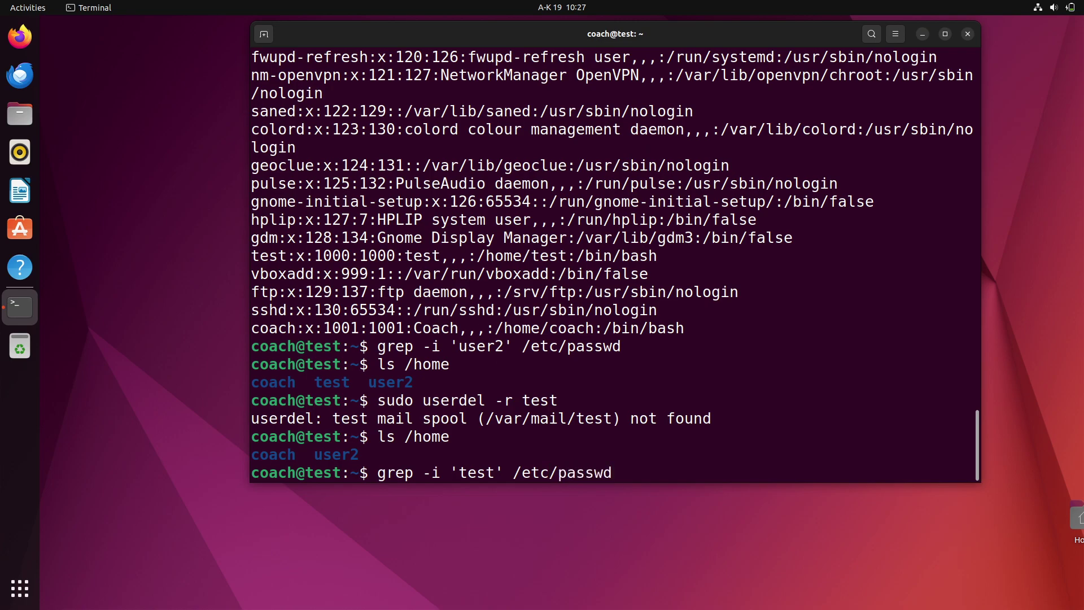
pyautogui.press('Return')
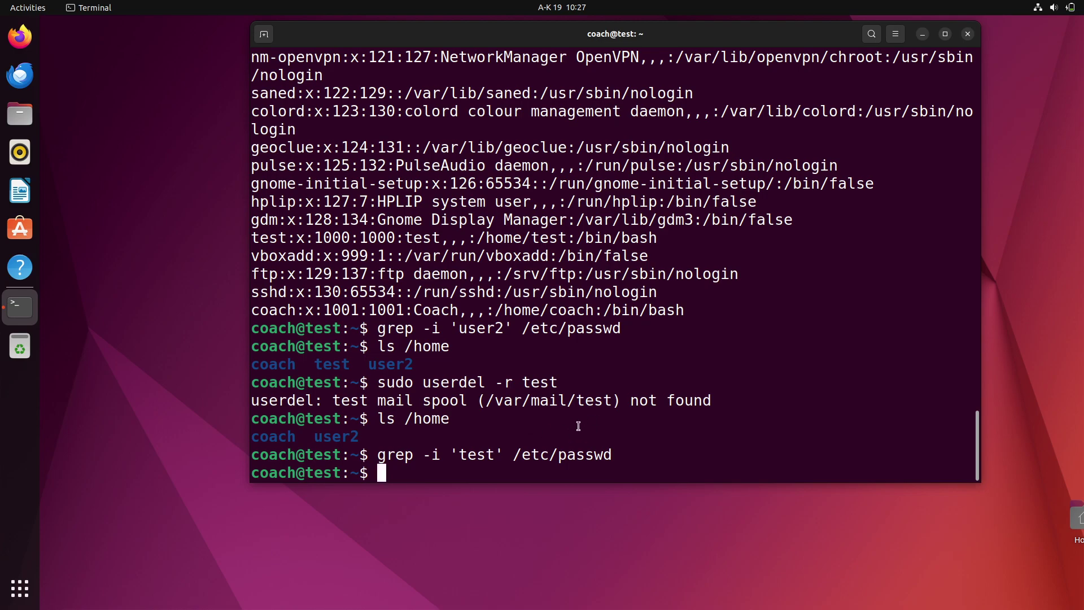
pyautogui.write('cat /etc/')
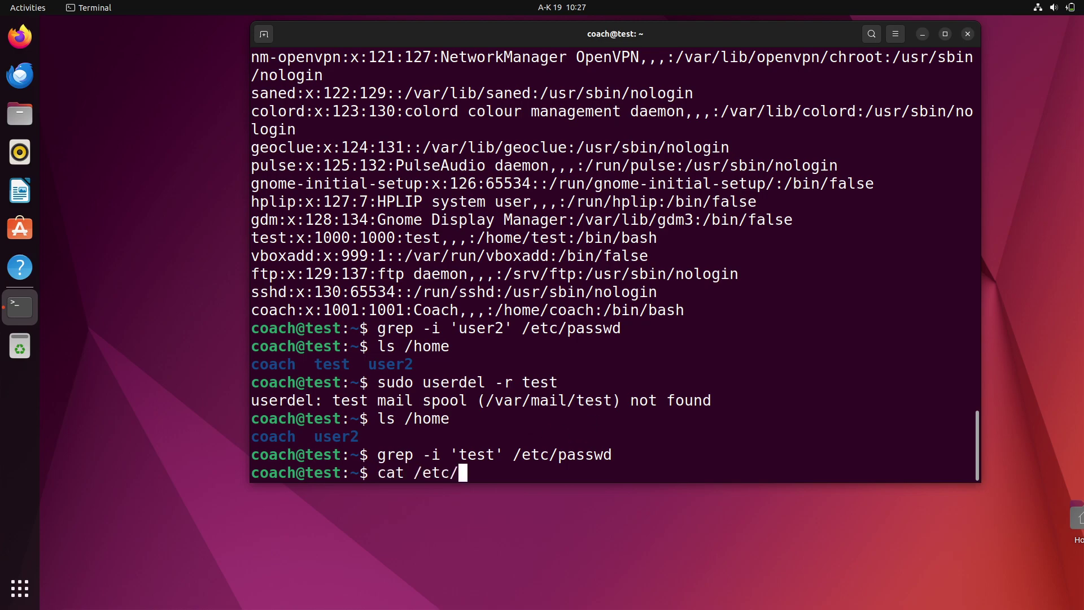
pyautogui.write('passwd')
pyautogui.press('Return')
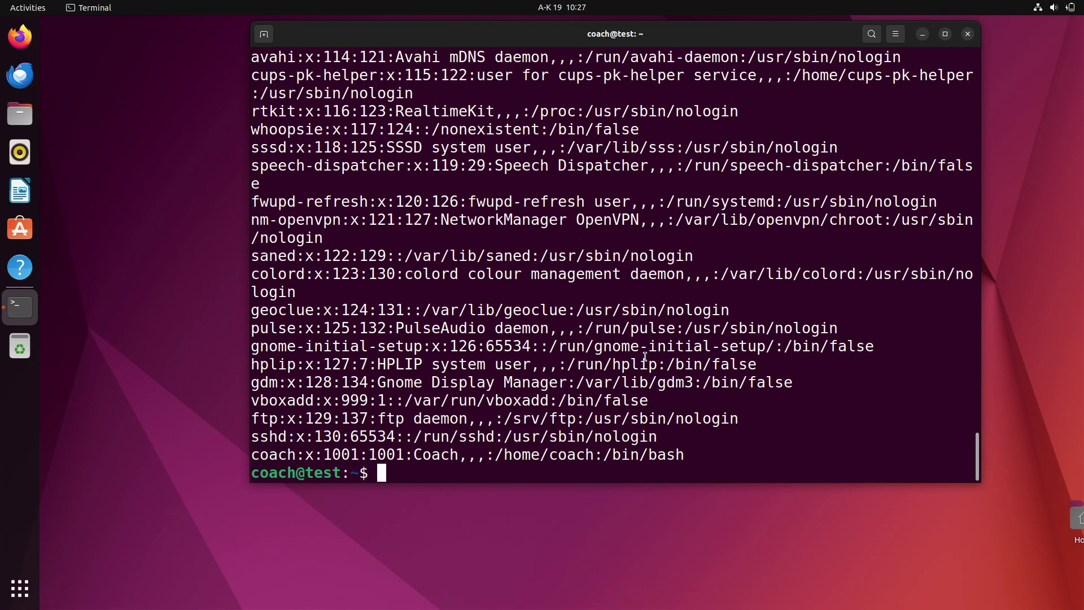
# Step: Review the sudo userdel -r test and grep commands in the shell history without running them, returning to an empty prompt
pyautogui.press('Up')
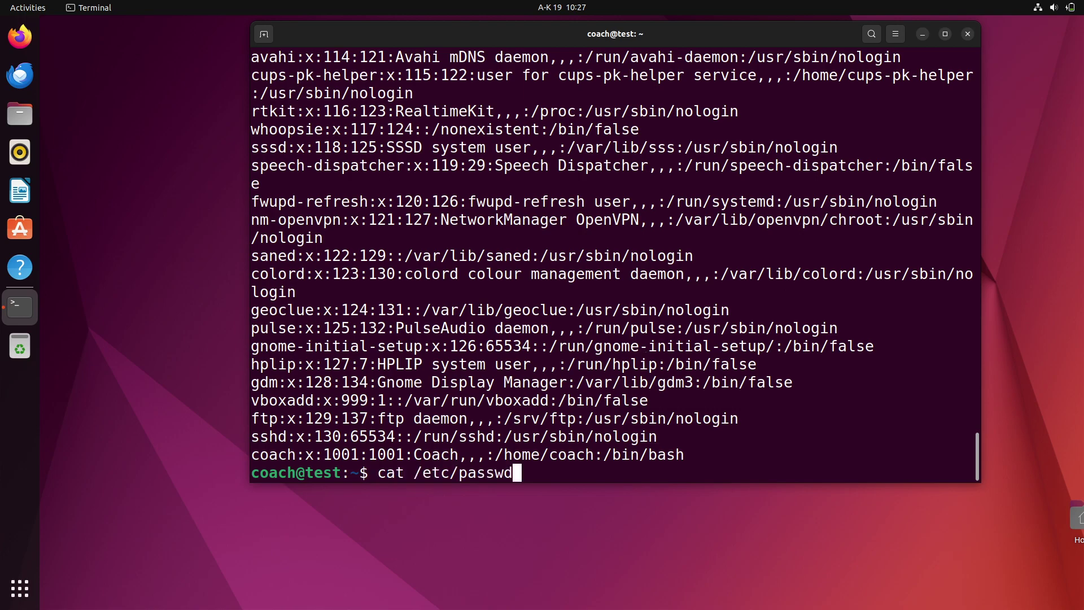
pyautogui.press('Up')
pyautogui.press('Up')
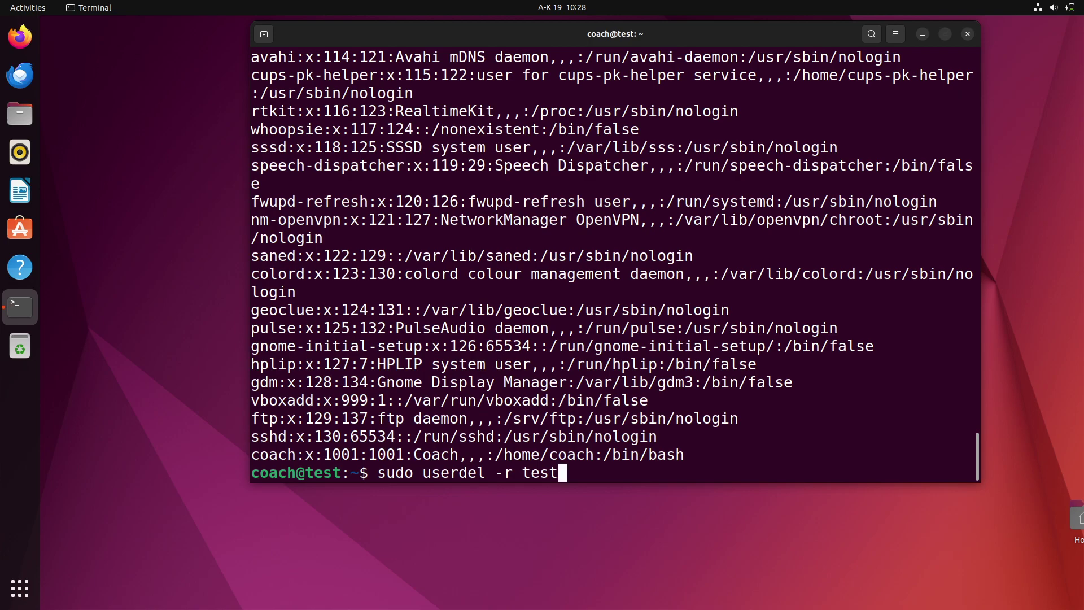
pyautogui.press('Up')
pyautogui.press('Up')
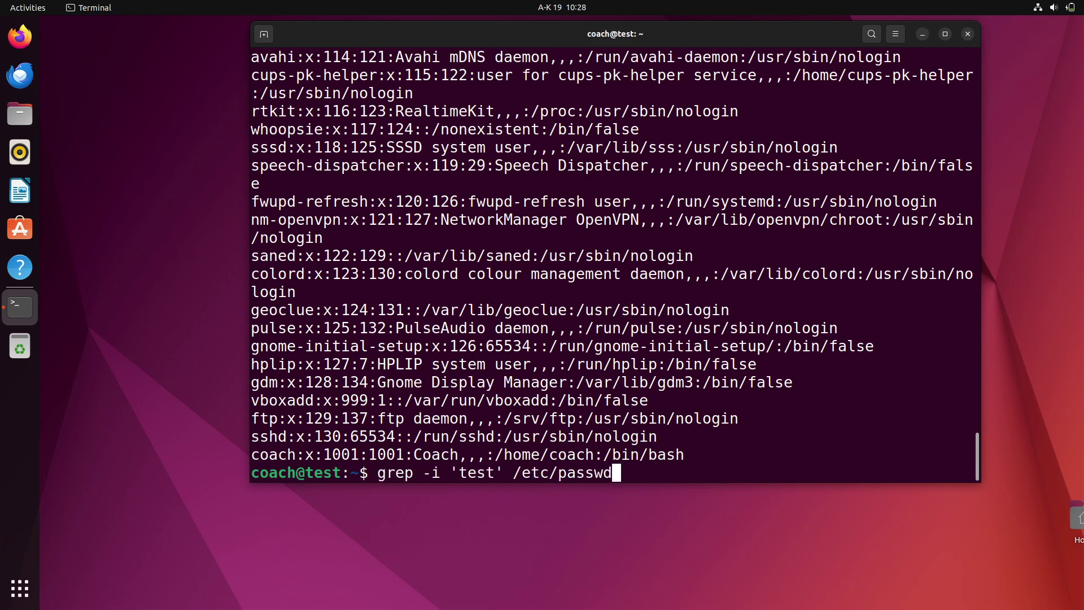
pyautogui.press('Down')
pyautogui.press('Down')
pyautogui.press('Down')
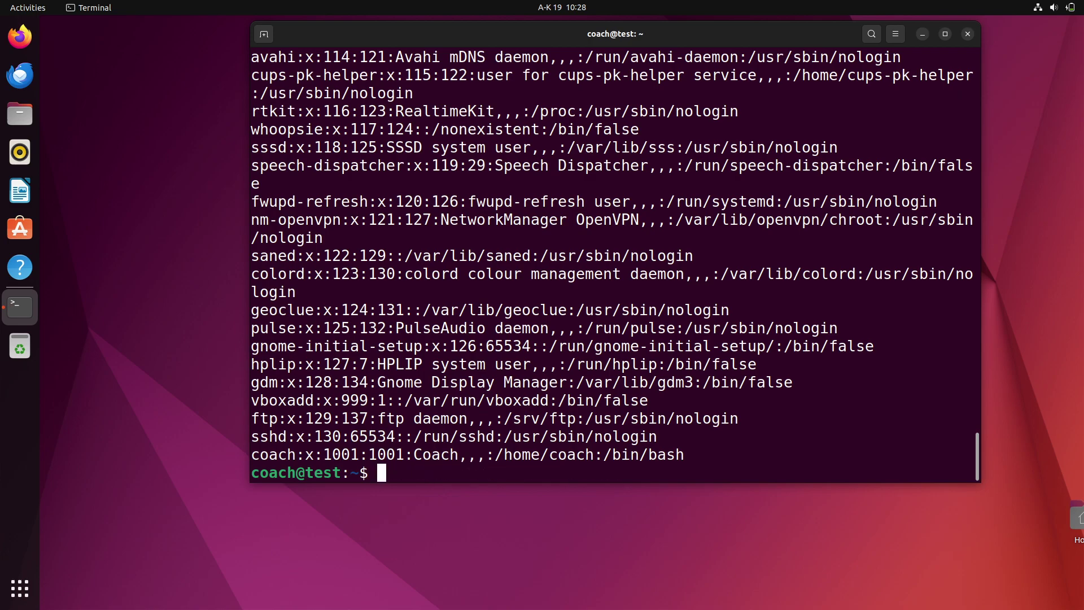